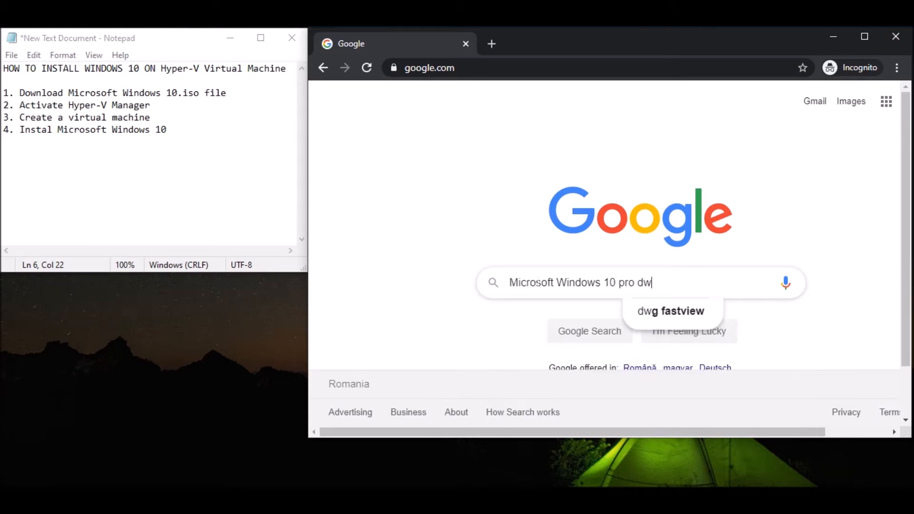
Search the web for "Microsoft Windows 10 pro download" and open Microsoft's English Windows 10 disc image page.
type("ownload")
key("Return")
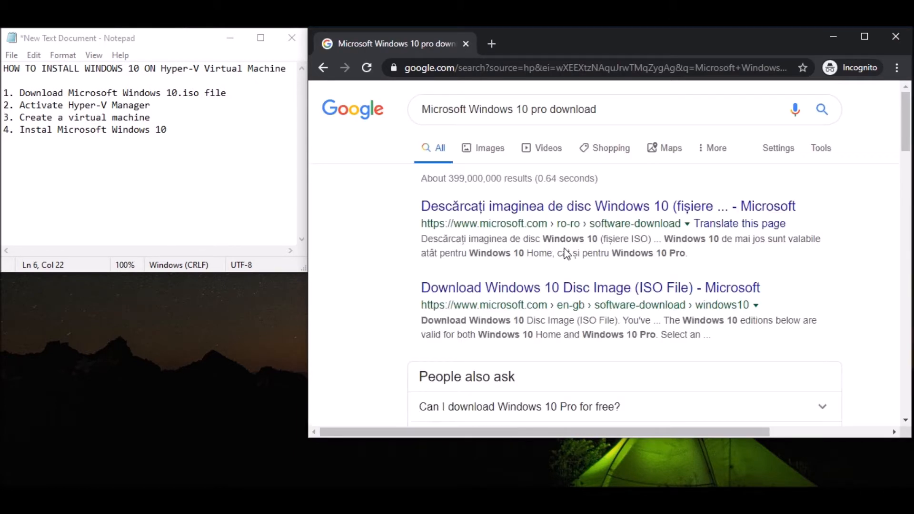
left_click(464, 292)
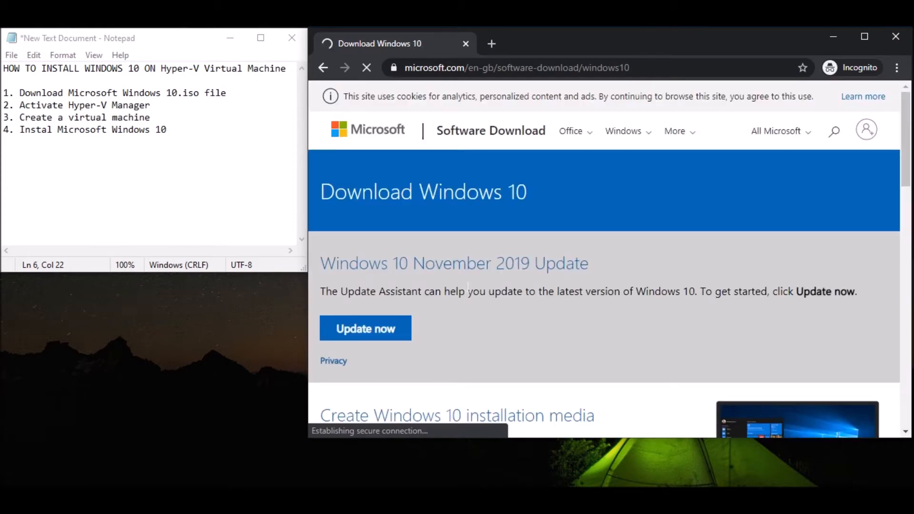
Download the Windows 10 media creation tool and run it, leaving its setup window beside the notes with the browser minimized.
scroll(428, 295, "down", 4)
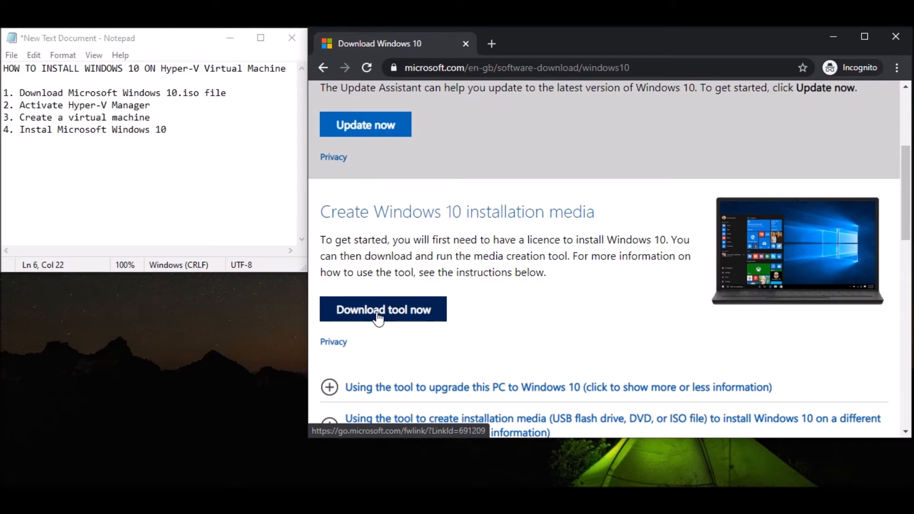
left_click(378, 317)
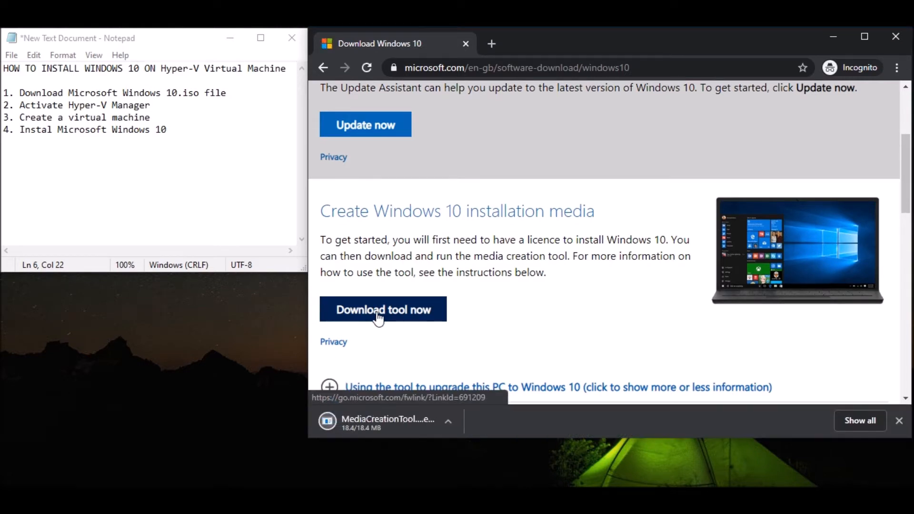
left_click(405, 422)
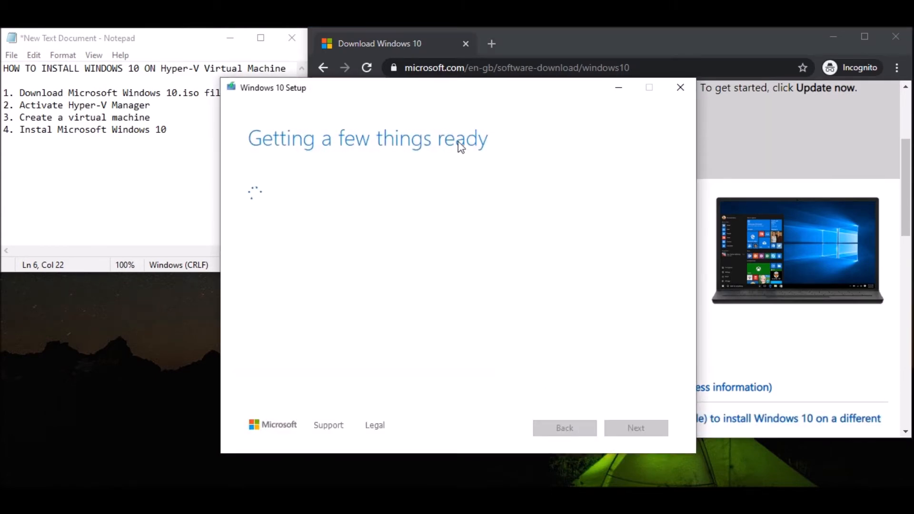
left_click_drag(433, 92, 584, 63)
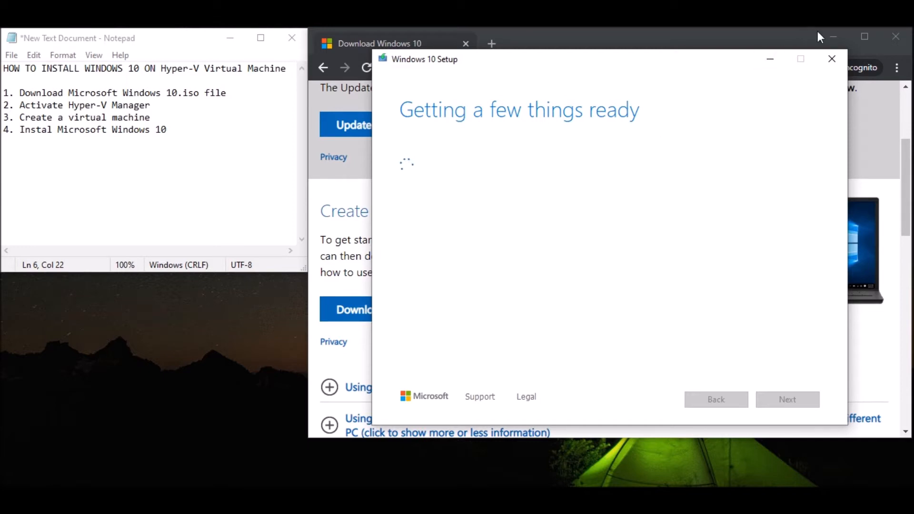
left_click(830, 38)
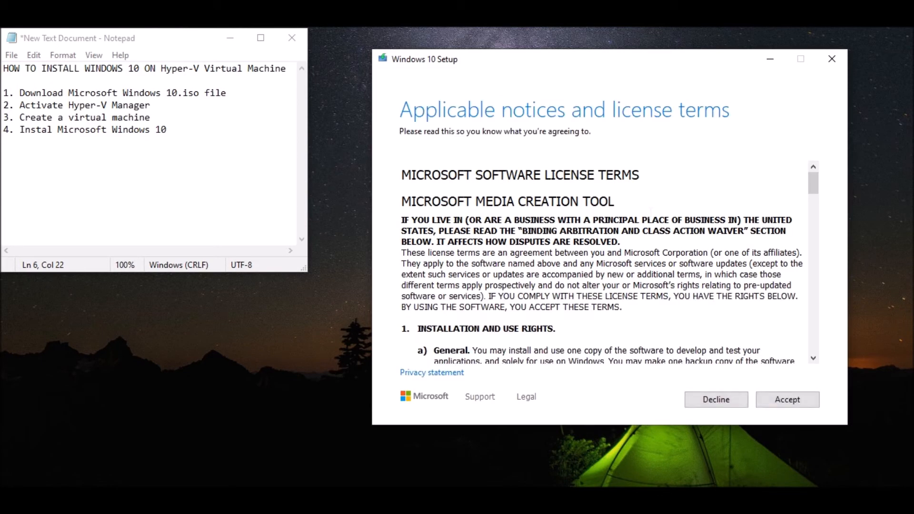
Accept the license terms and choose to create installation media (USB flash drive, DVD, or ISO file) for another PC.
left_click_drag(814, 190, 813, 342)
left_click(781, 403)
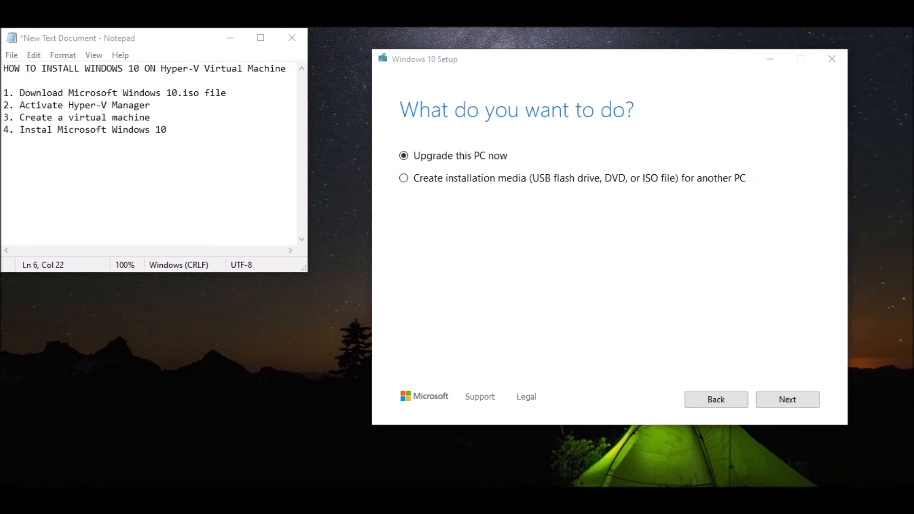
left_click(466, 184)
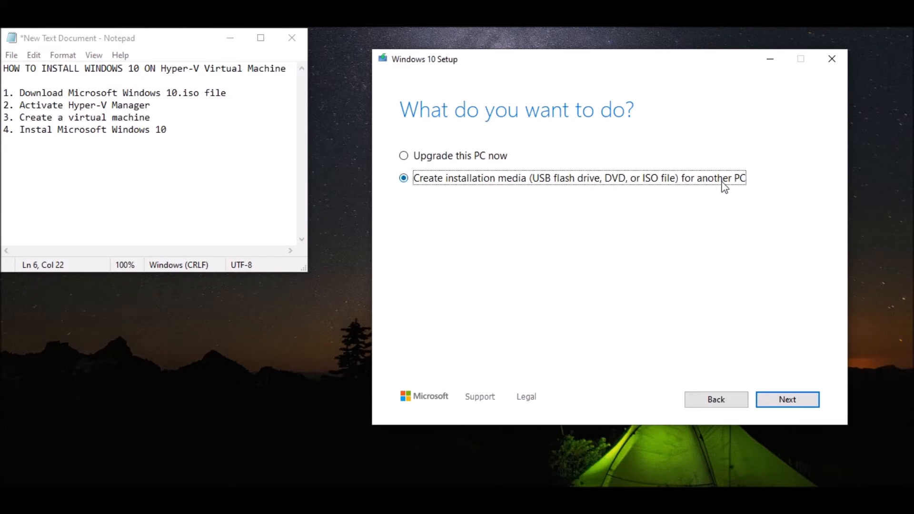
left_click(789, 402)
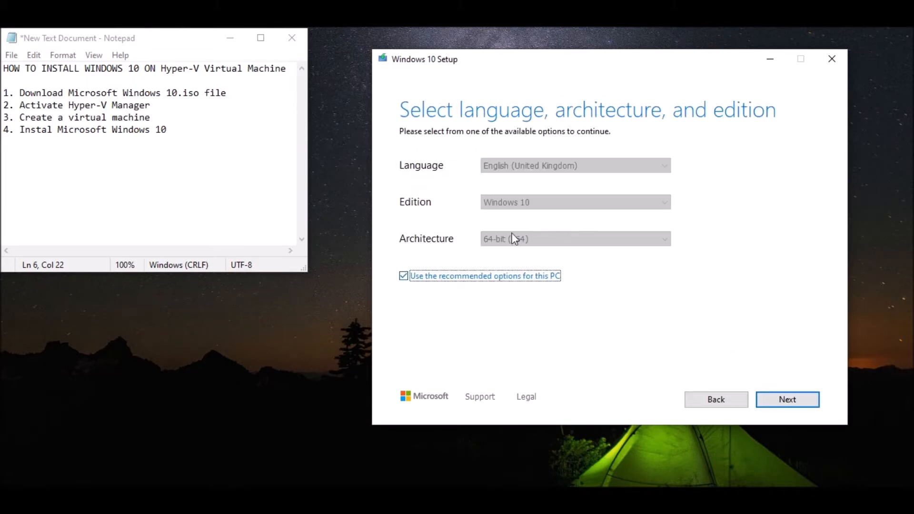
Turn off the recommended options and set the language to English (United States), edition Windows 10 and architecture 64-bit (x64).
left_click(403, 276)
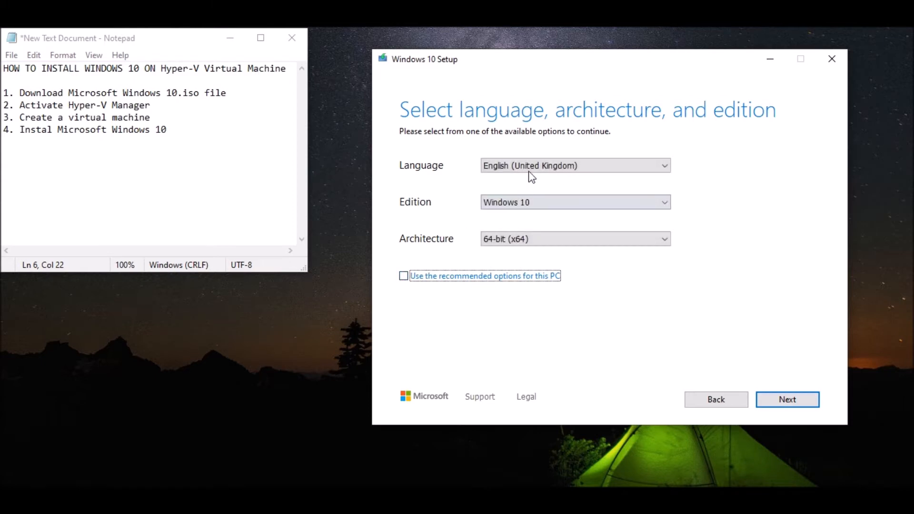
left_click(531, 165)
left_click(530, 187)
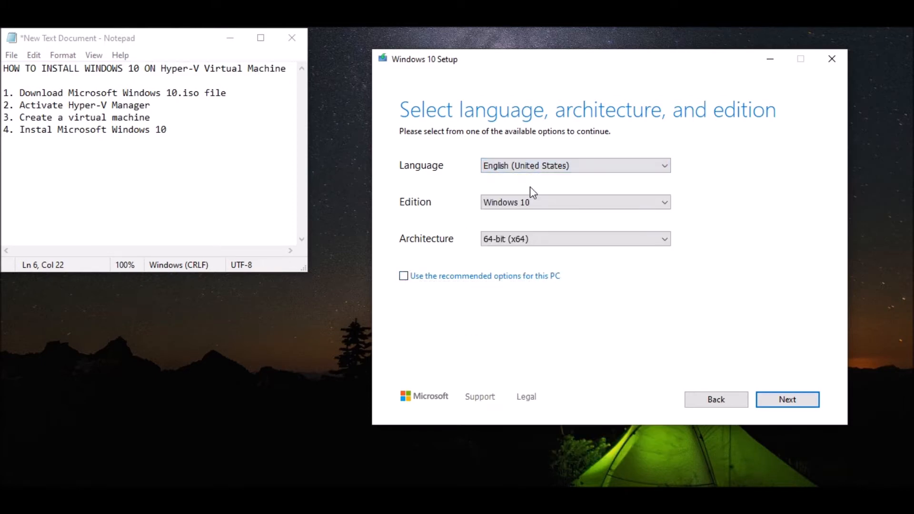
left_click(532, 205)
left_click(532, 214)
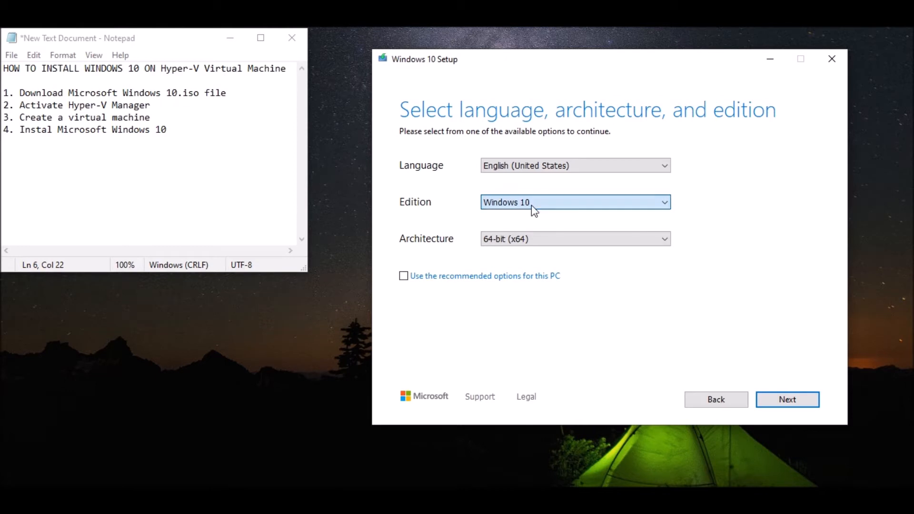
left_click(541, 239)
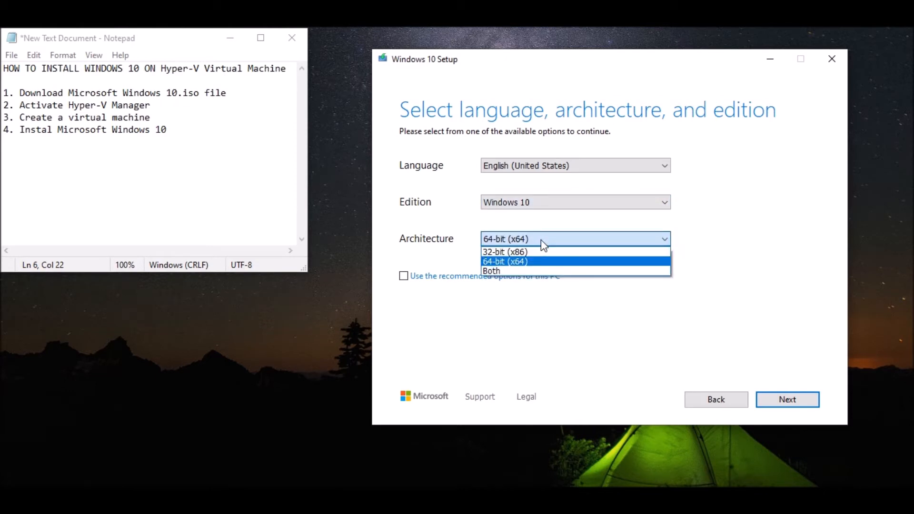
left_click(524, 262)
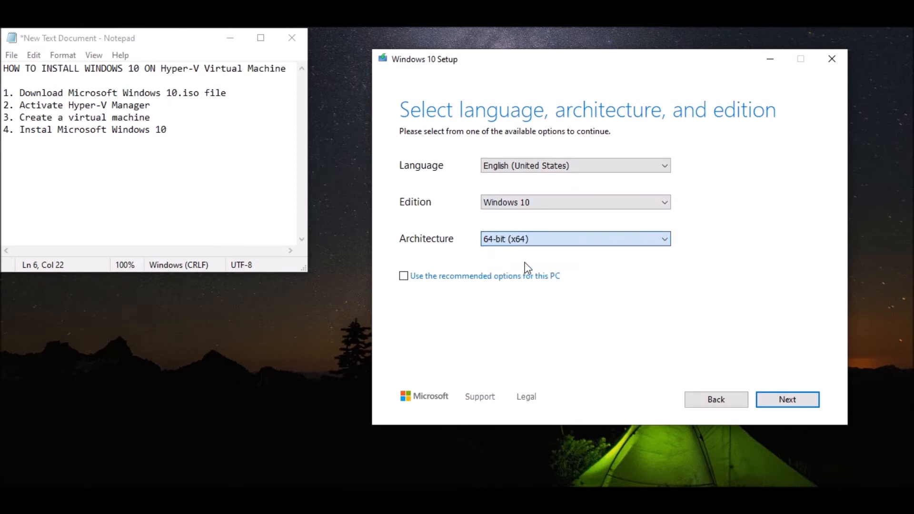
left_click(788, 400)
Create the media as an ISO file named Windows10Pro in the Documents folder and finish the setup.
left_click(430, 201)
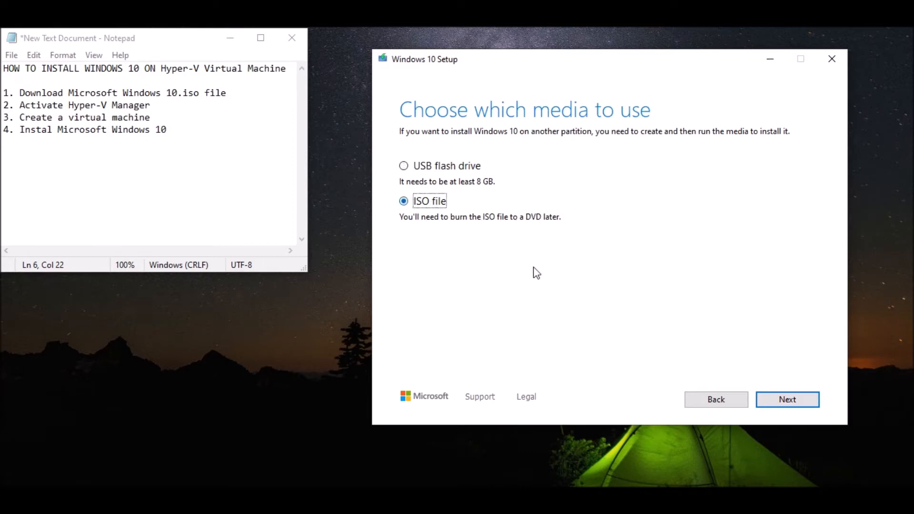
left_click(788, 400)
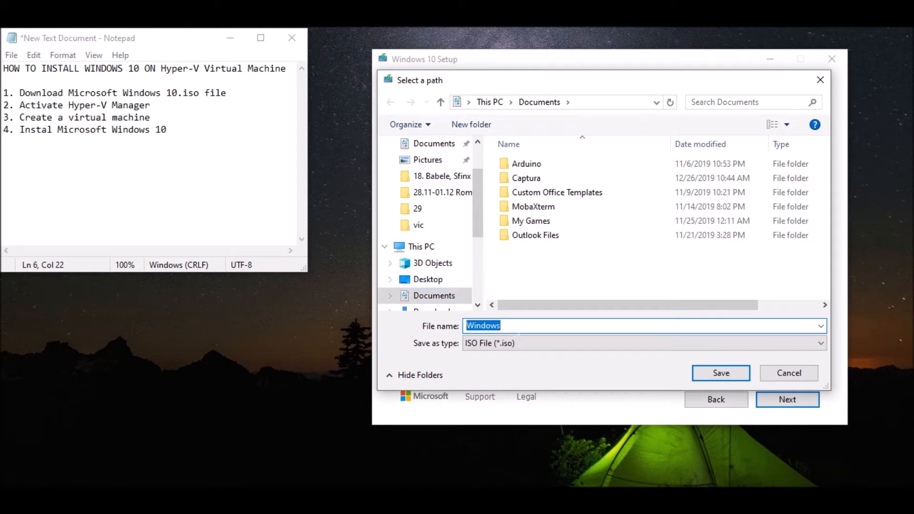
left_click(500, 326)
type("10Pro")
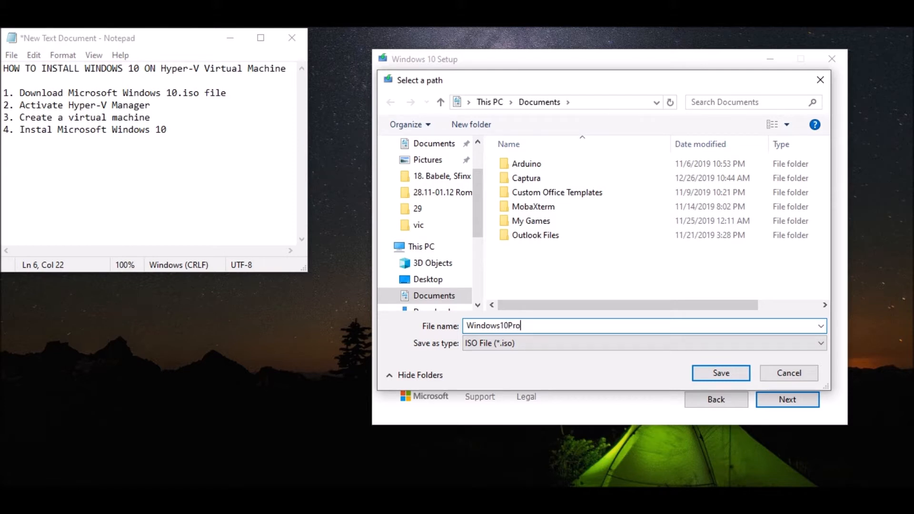
left_click(705, 374)
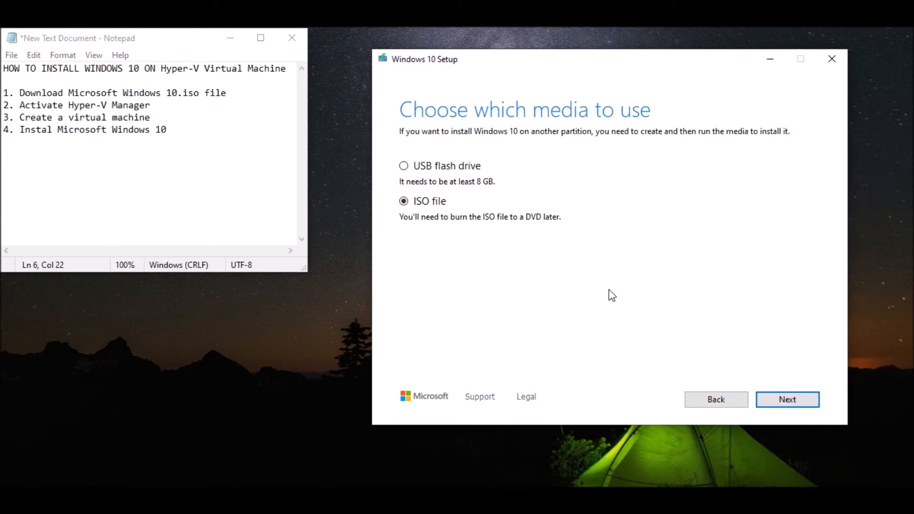
left_click(776, 399)
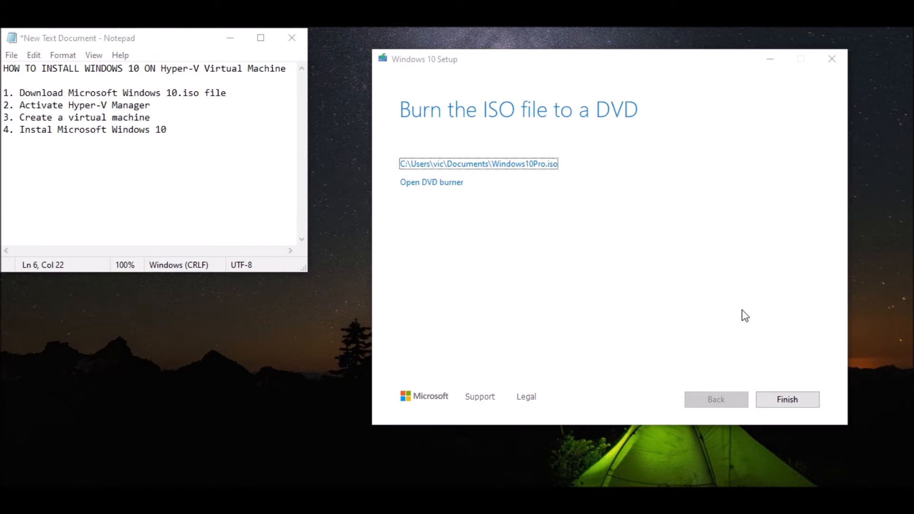
left_click(786, 399)
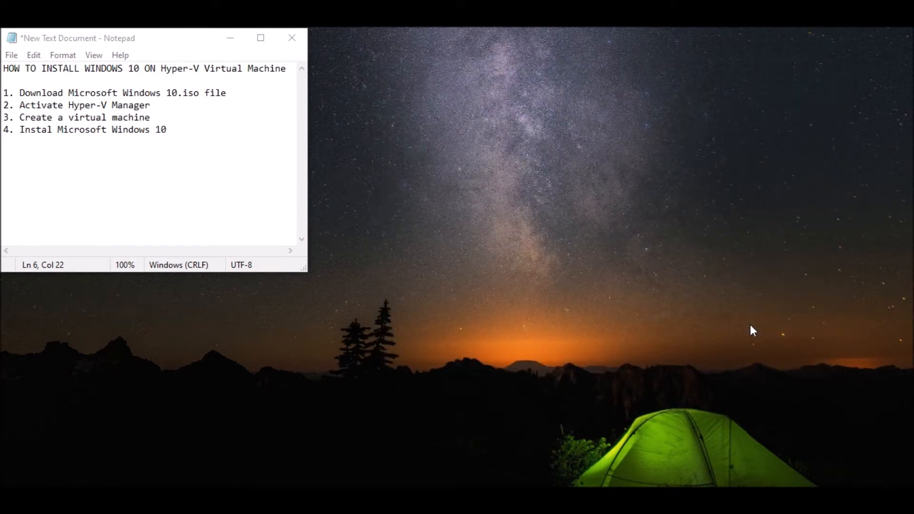
Mark the "Activate Hyper-V Manager" line in the notes and open the Control Panel's dialog for turning Windows features on or off.
left_click_drag(152, 105, 19, 105)
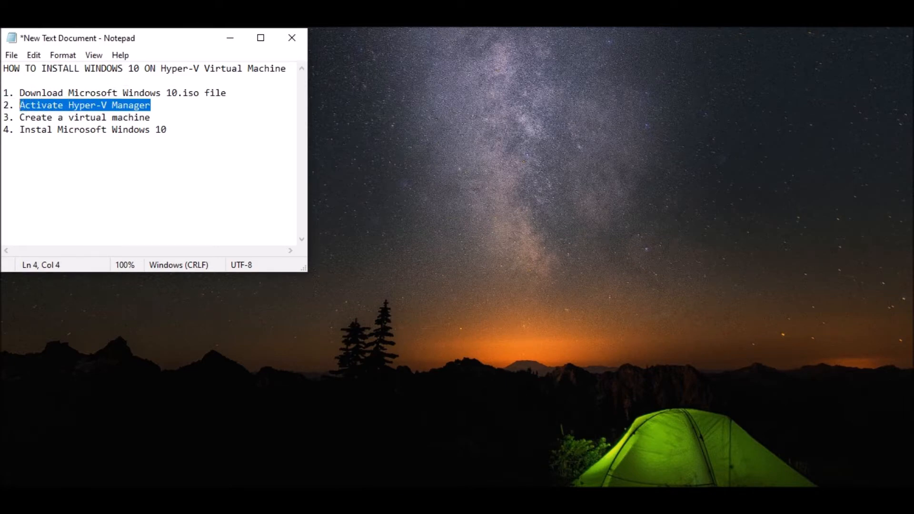
left_click(404, 497)
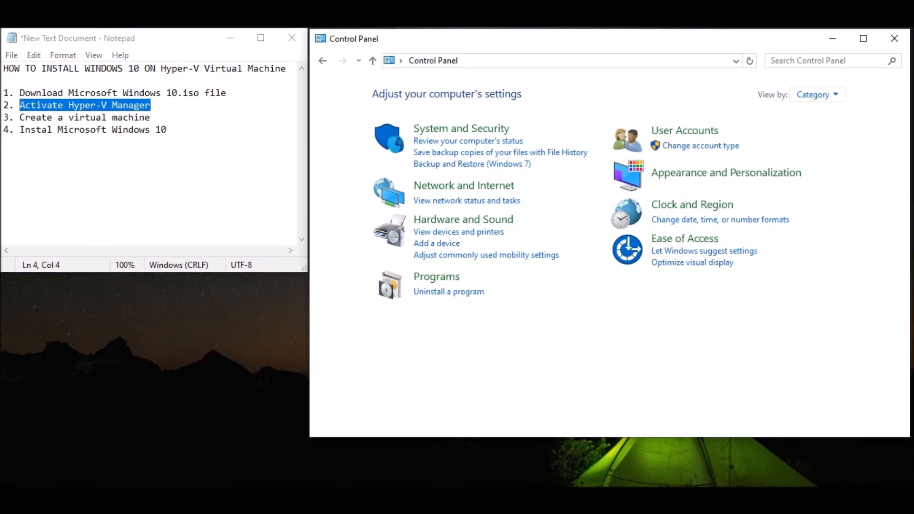
left_click(435, 278)
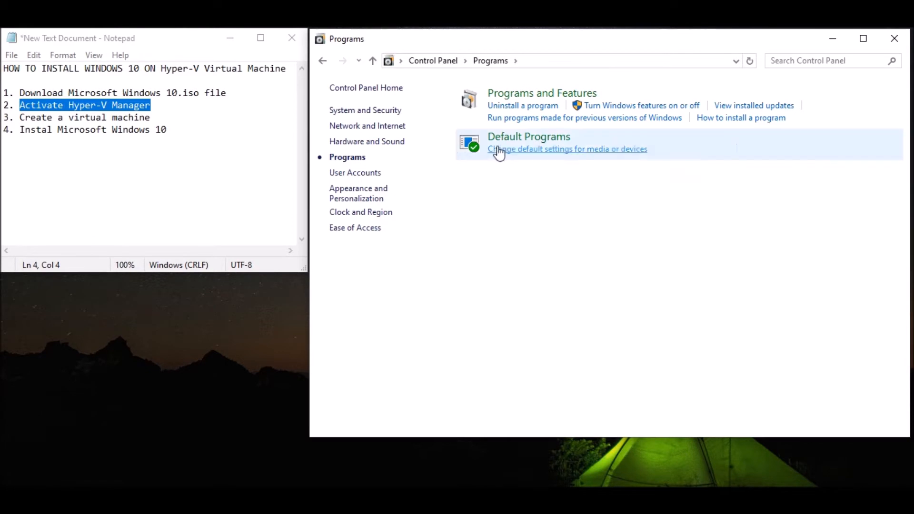
left_click(514, 103)
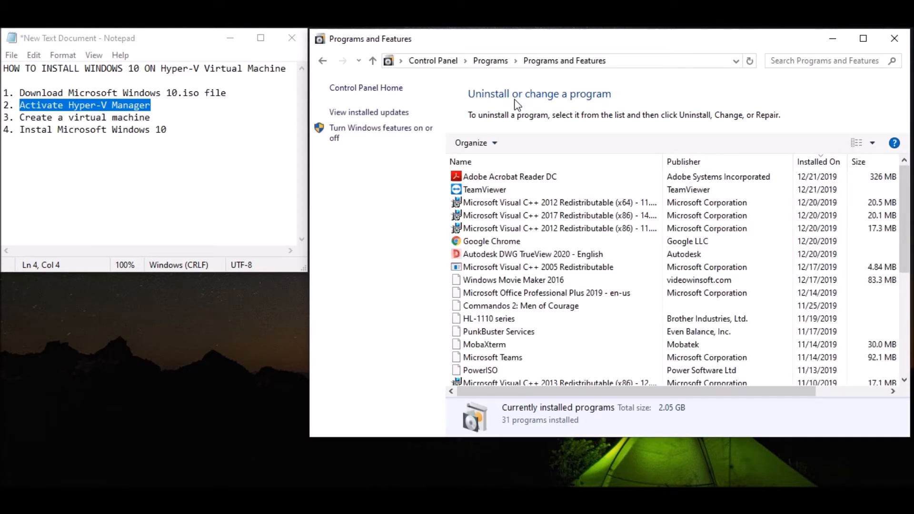
left_click(357, 136)
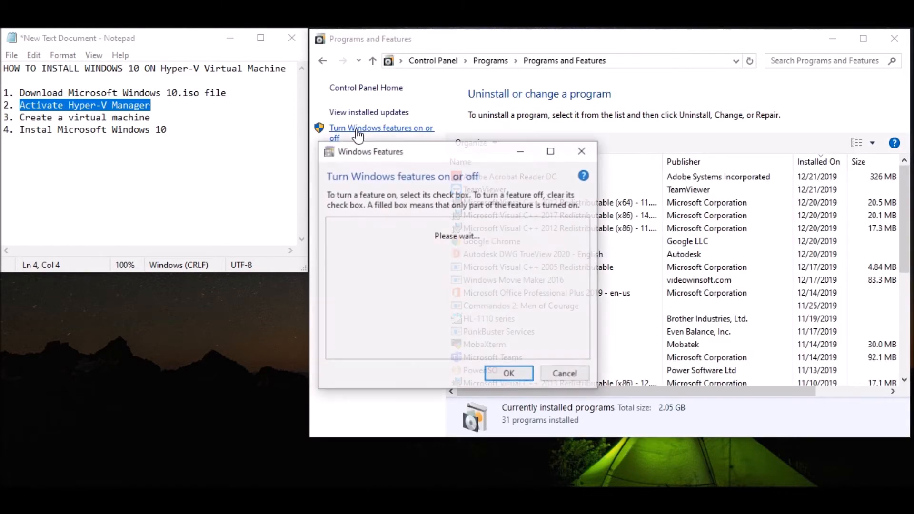
Expand Hyper-V to check its Management Tools and Platform entries, confirm the Windows features and close the Control Panel.
left_click_drag(433, 151, 559, 103)
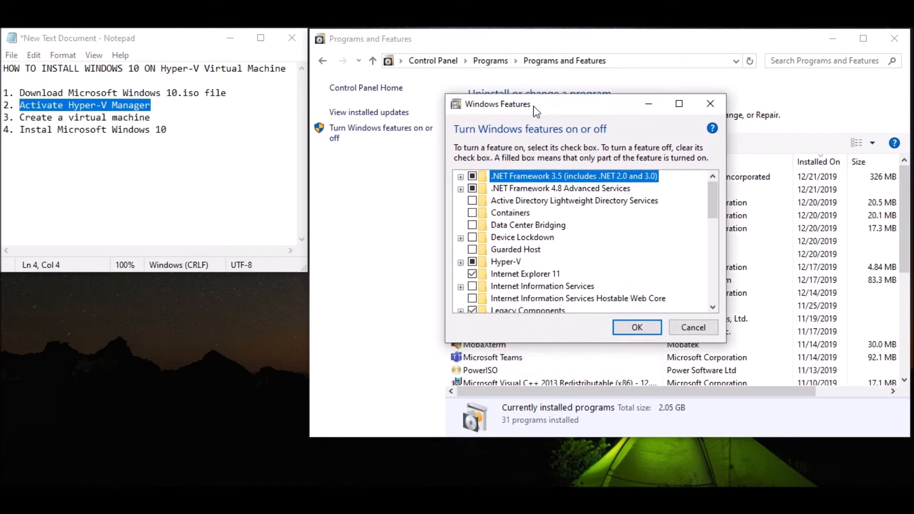
left_click(460, 262)
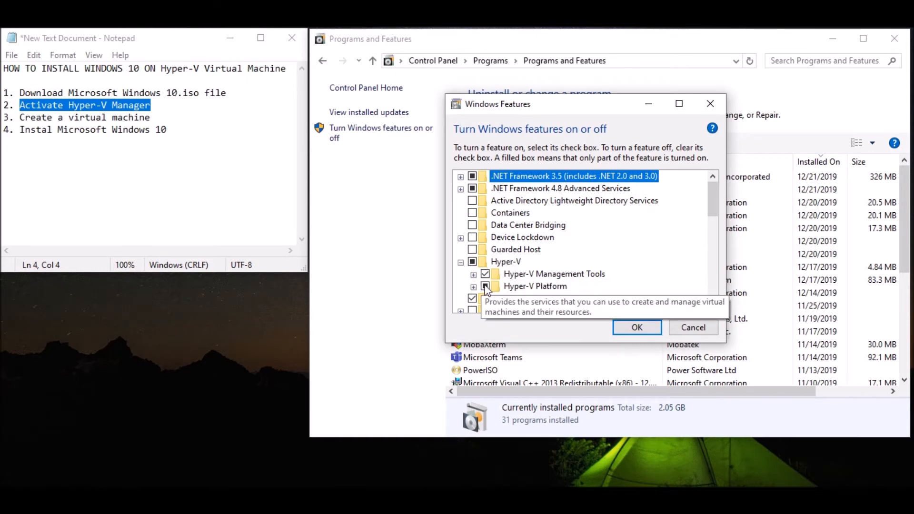
left_click(655, 331)
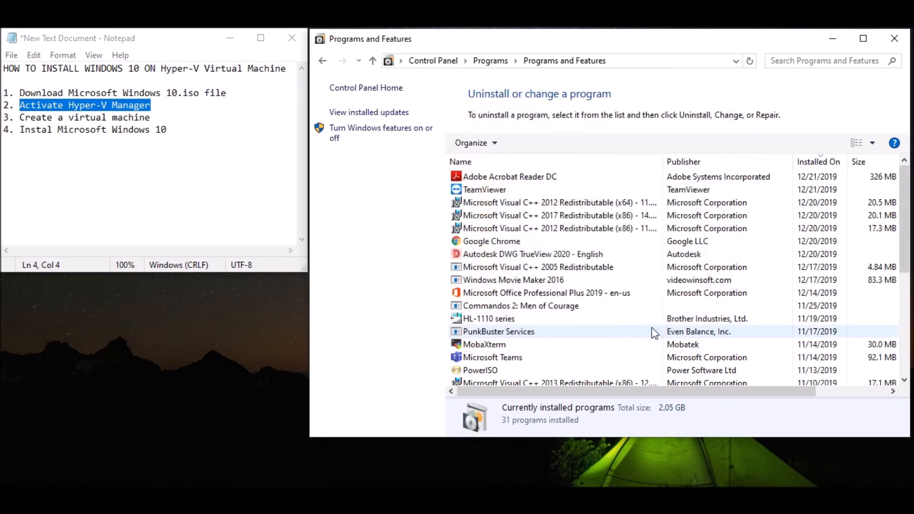
left_click(892, 37)
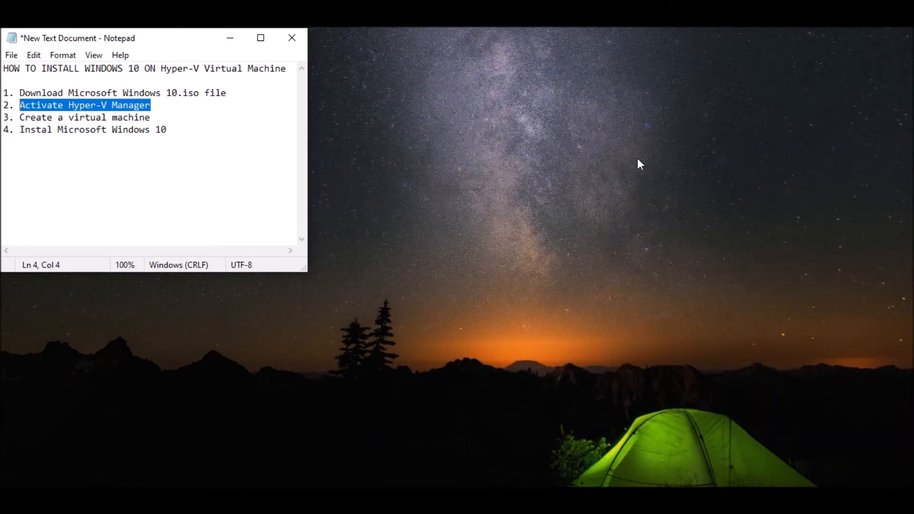
Mark the "Create a virtual machine" line in the notes, open Hyper-V Manager and fit its window beside the notes.
left_click_drag(150, 117, 21, 118)
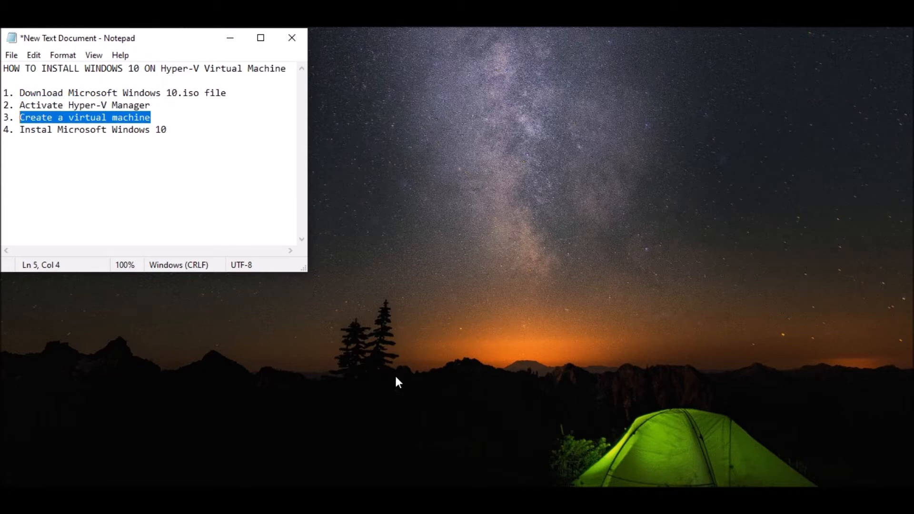
left_click(375, 497)
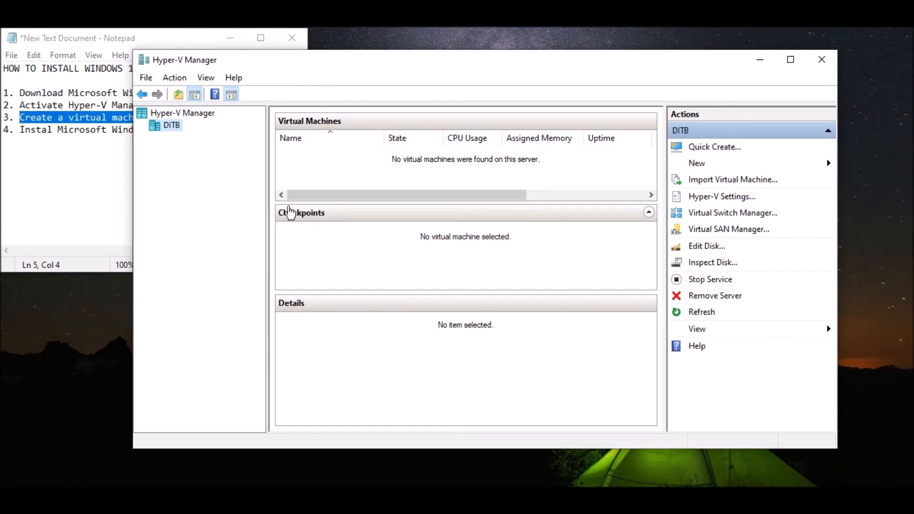
left_click_drag(301, 58, 376, 40)
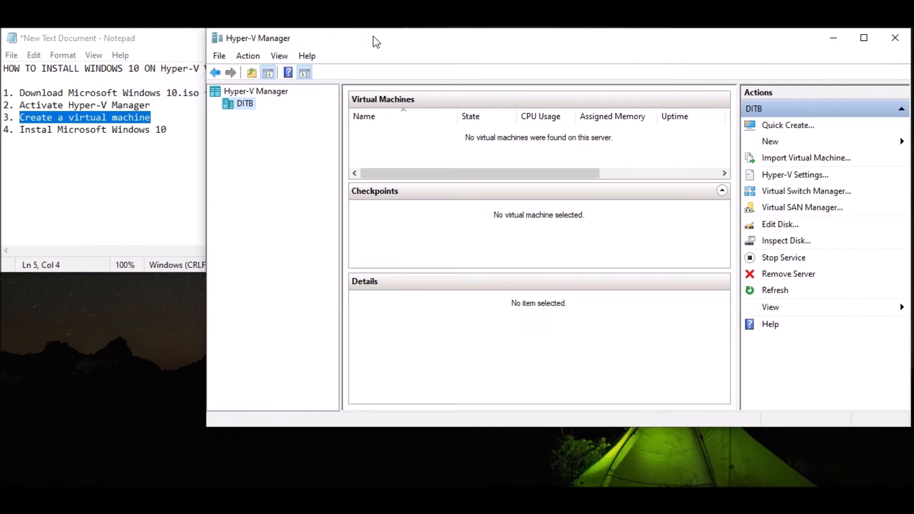
left_click_drag(236, 218, 312, 233)
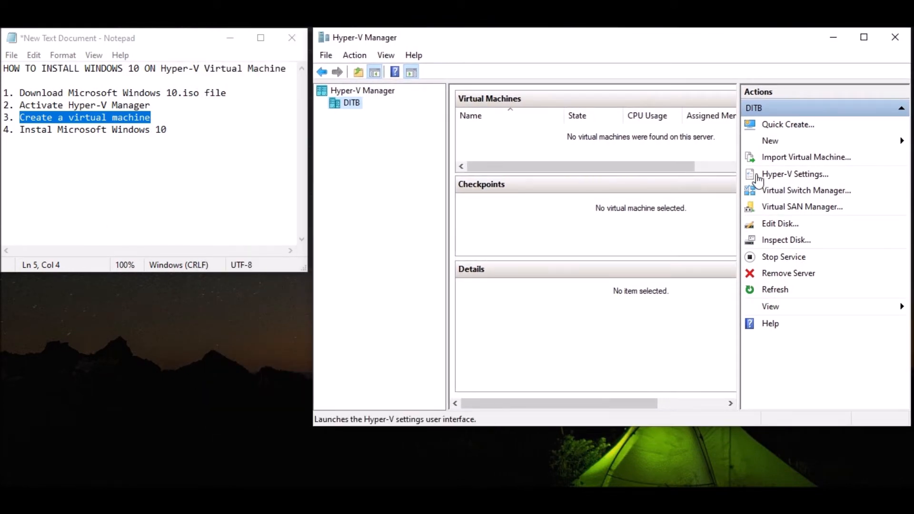
Start creating a new virtual machine on the DITB server and name it Windows10PRO.
left_click(775, 145)
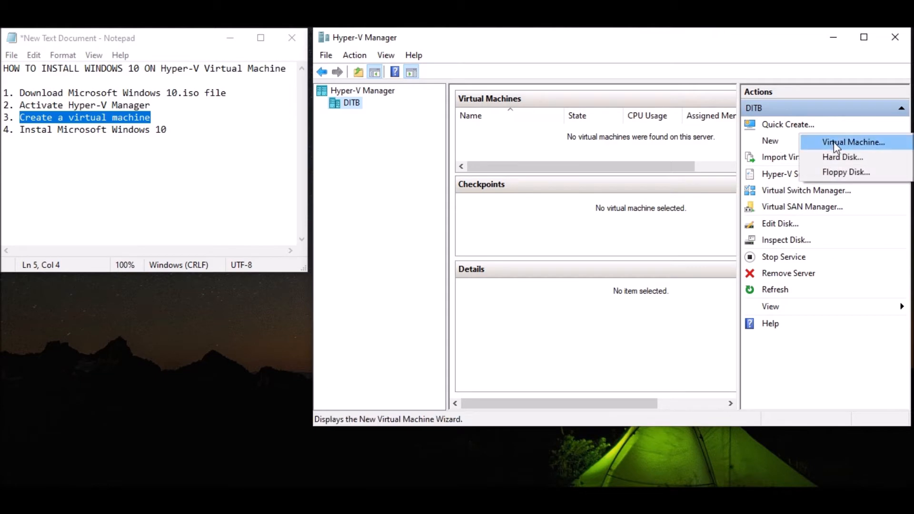
left_click(846, 143)
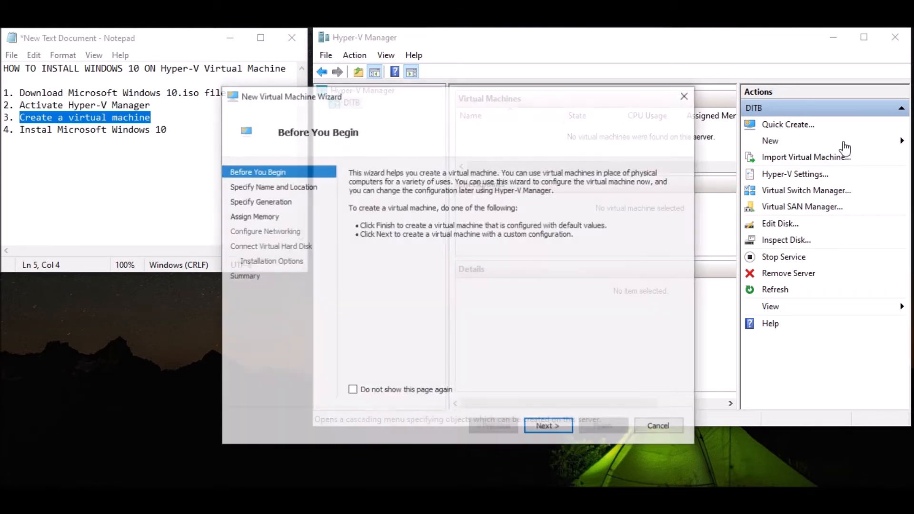
left_click_drag(564, 100, 681, 72)
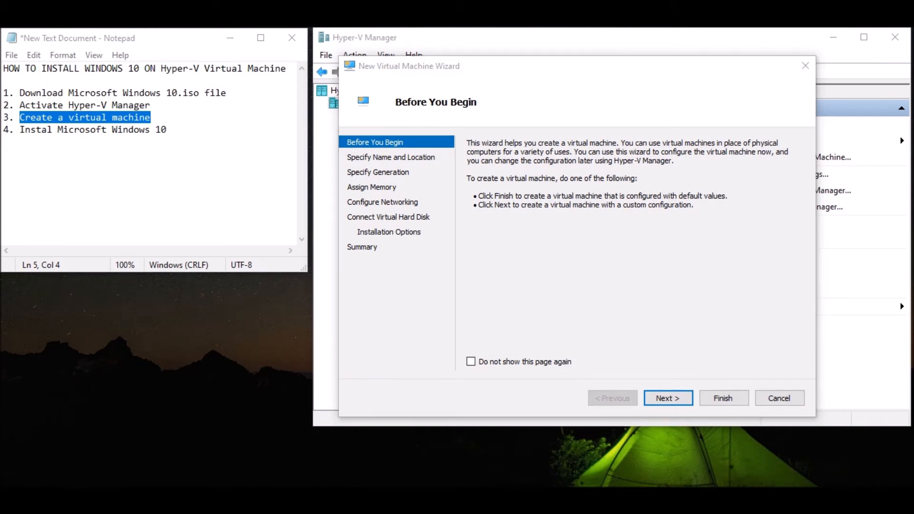
left_click(667, 399)
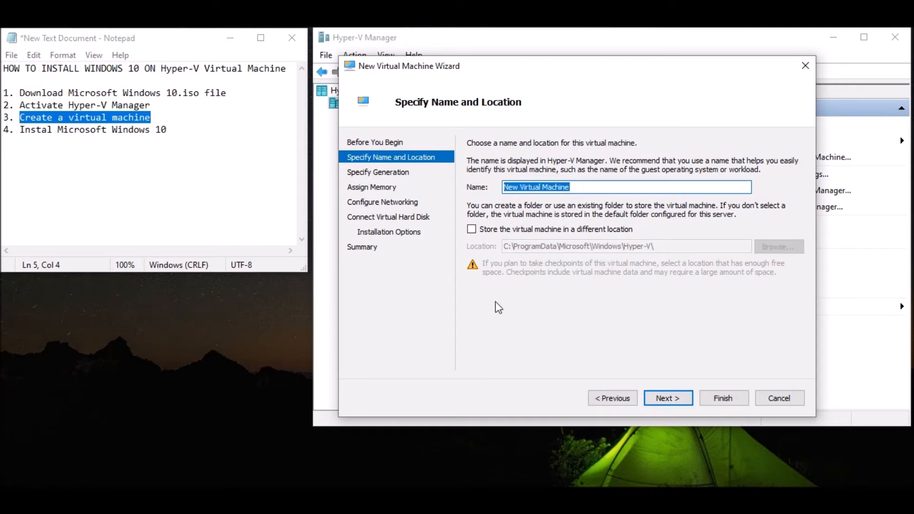
type("Windows10PRO")
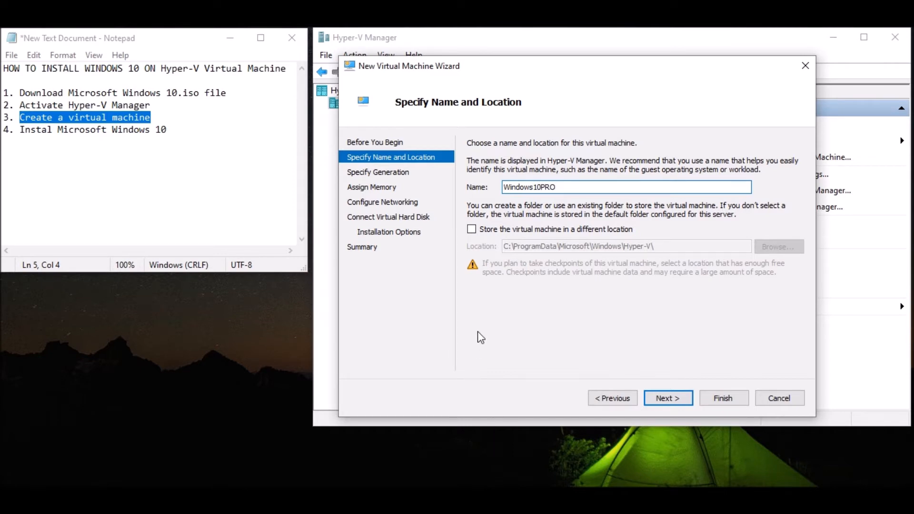
left_click(473, 230)
left_click(473, 232)
left_click(473, 230)
left_click(472, 230)
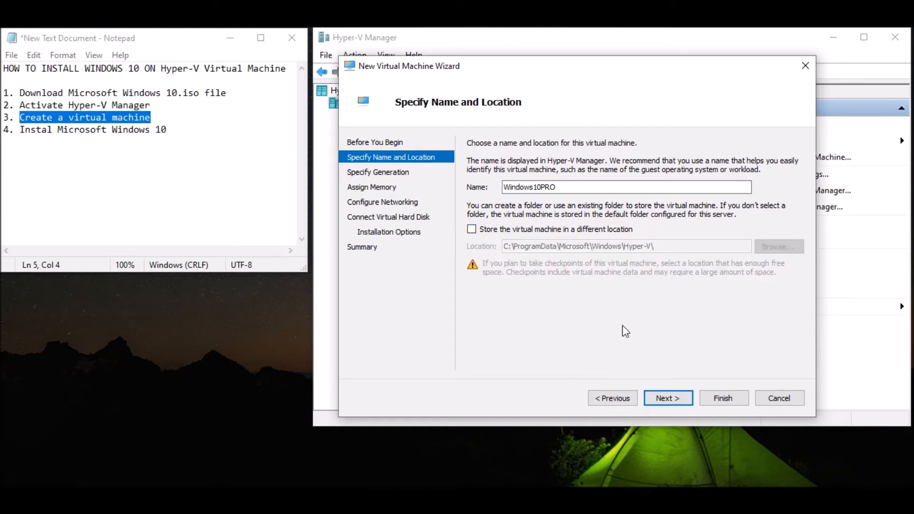
left_click(472, 229)
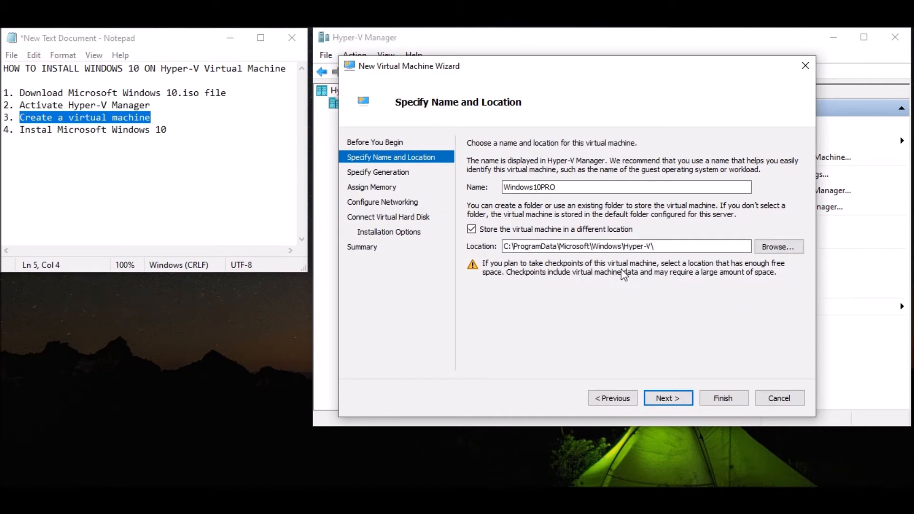
left_click(472, 230)
Accept the default location and Generation 1, turn off Dynamic Memory and set the startup memory to 2048 MB.
left_click(667, 398)
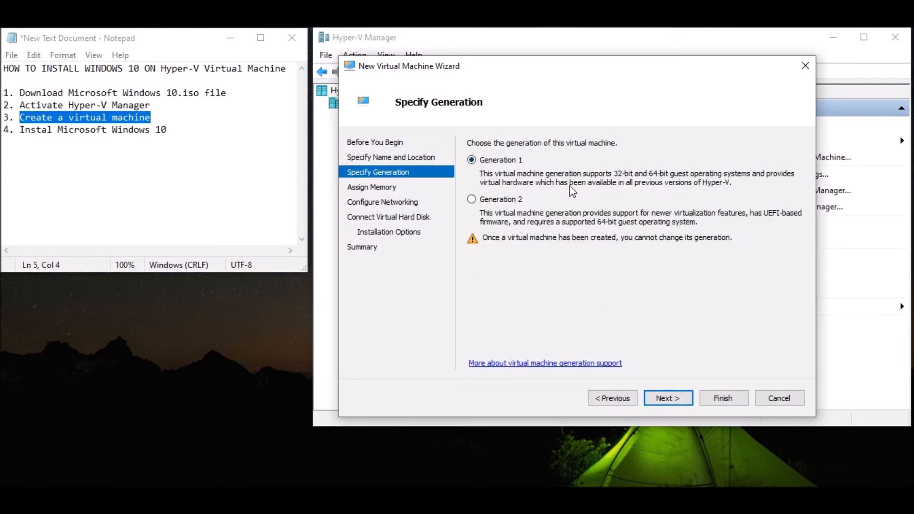
left_click(673, 399)
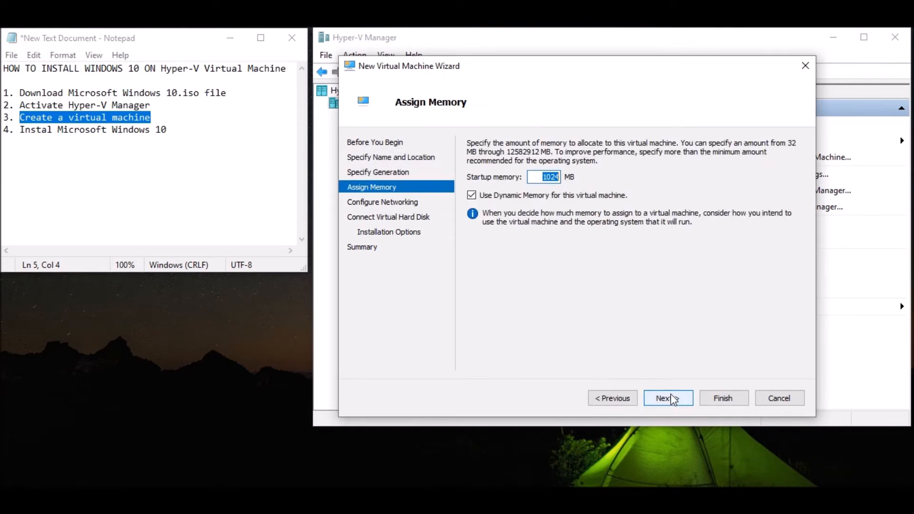
left_click(472, 195)
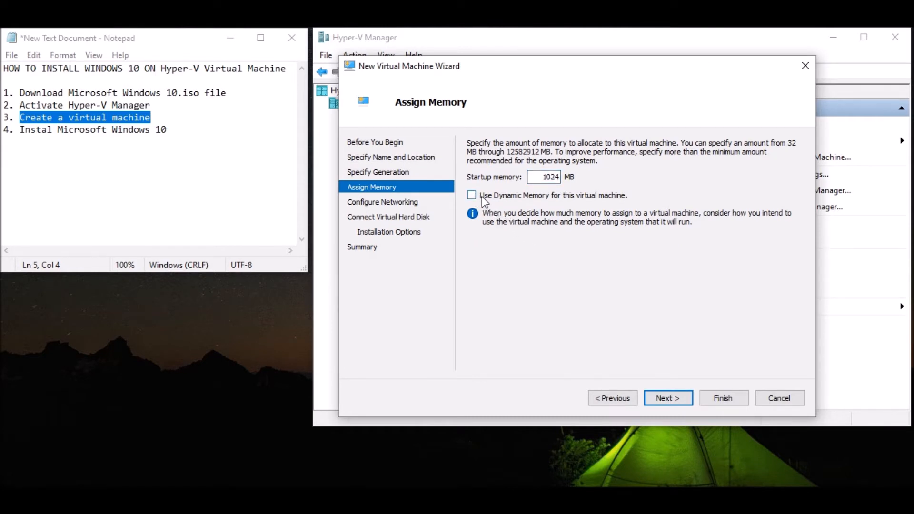
double_click(551, 177)
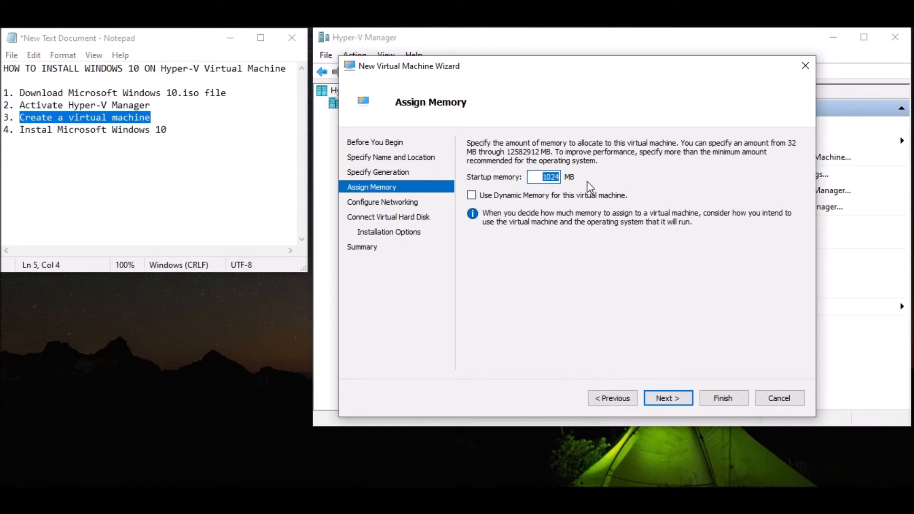
type("2048")
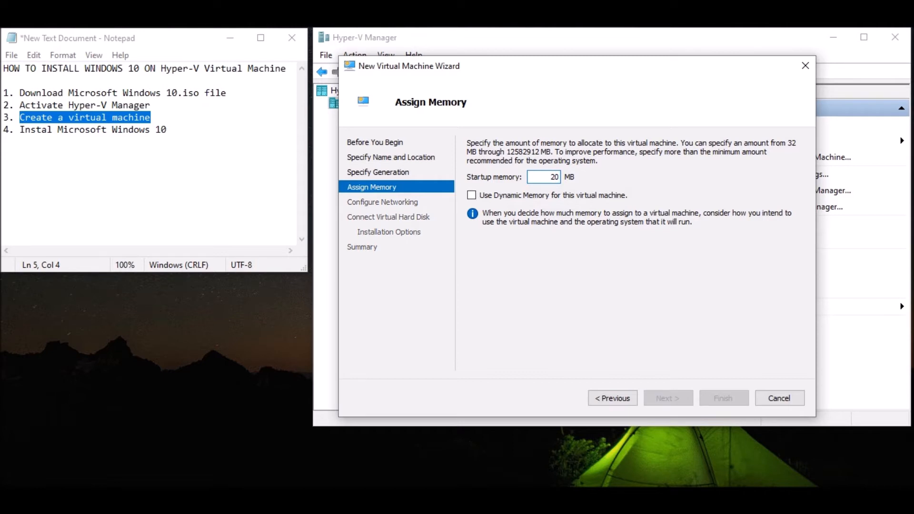
double_click(550, 177)
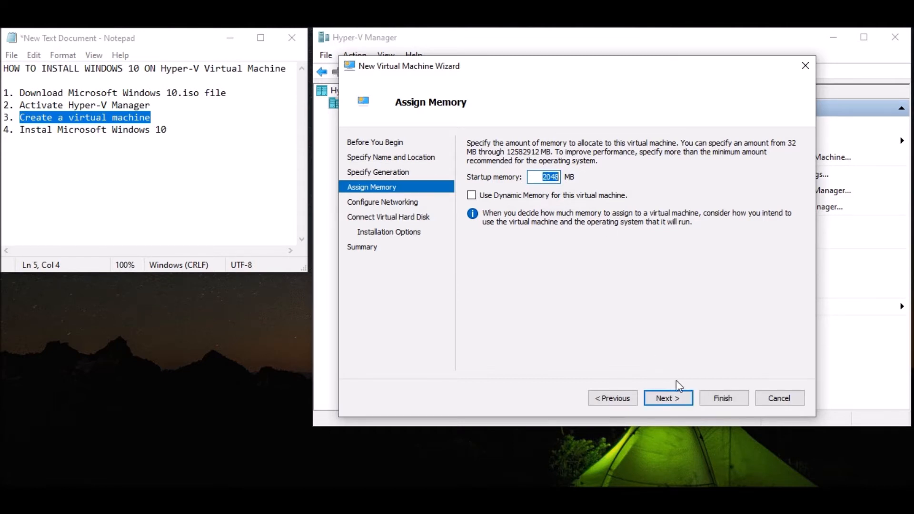
left_click(676, 400)
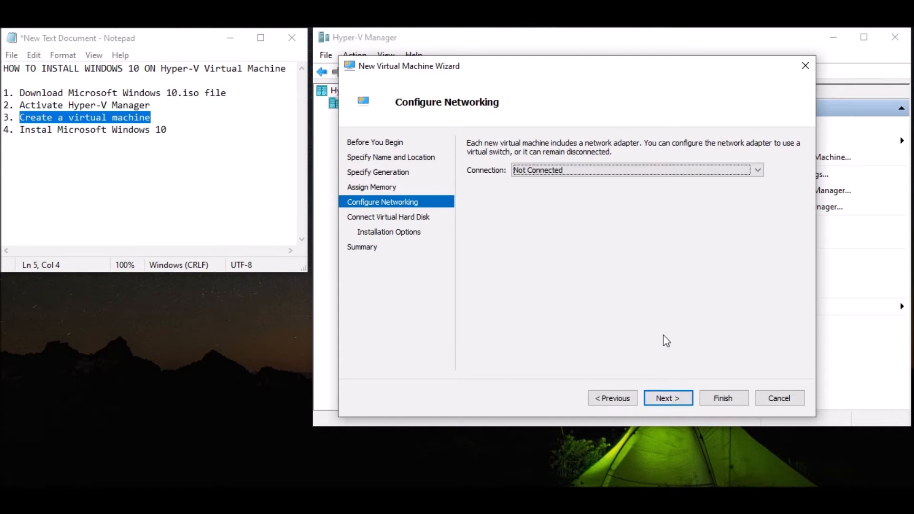
Keep the network connection as Not Connected and set the new virtual hard disk's size to 30 GB.
left_click(568, 175)
left_click(524, 182)
left_click(663, 399)
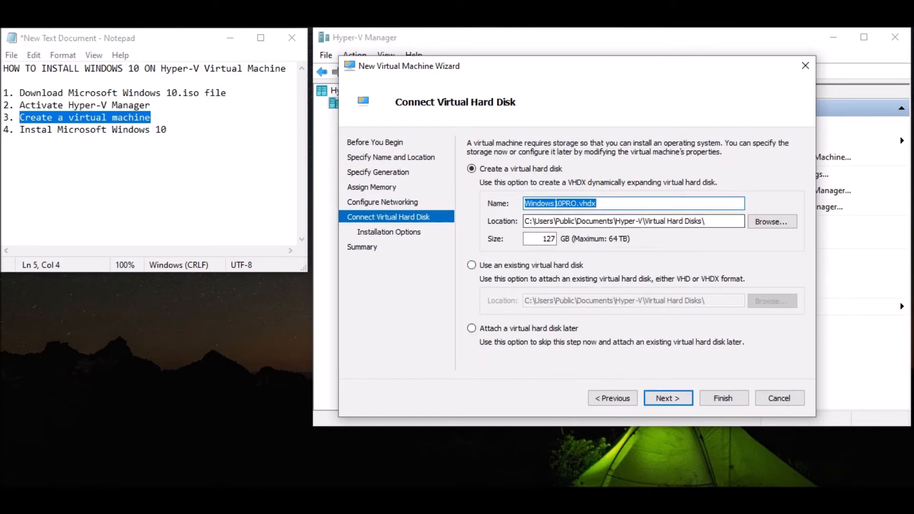
key("Tab")
key("Tab")
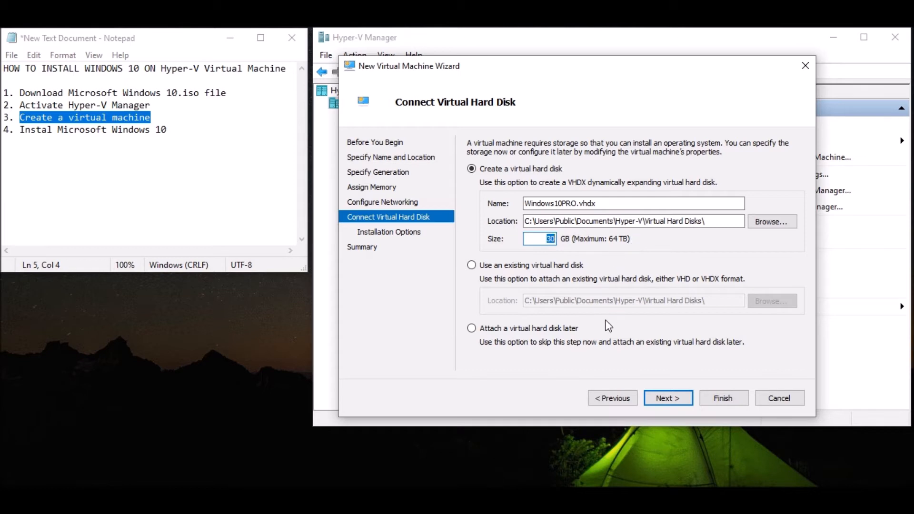
left_click(674, 401)
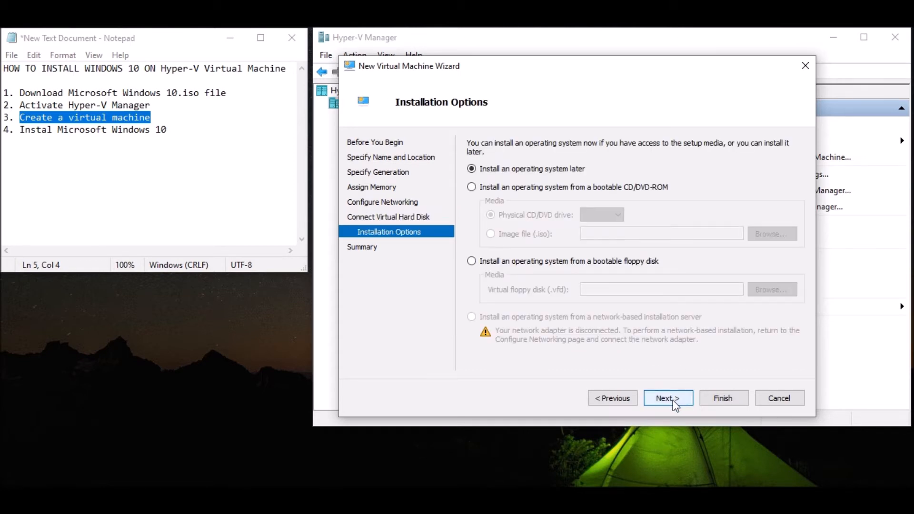
Choose the Windows10Pro ISO image from the Documents folder as the bootable installation media and finish creating the virtual machine.
left_click(507, 190)
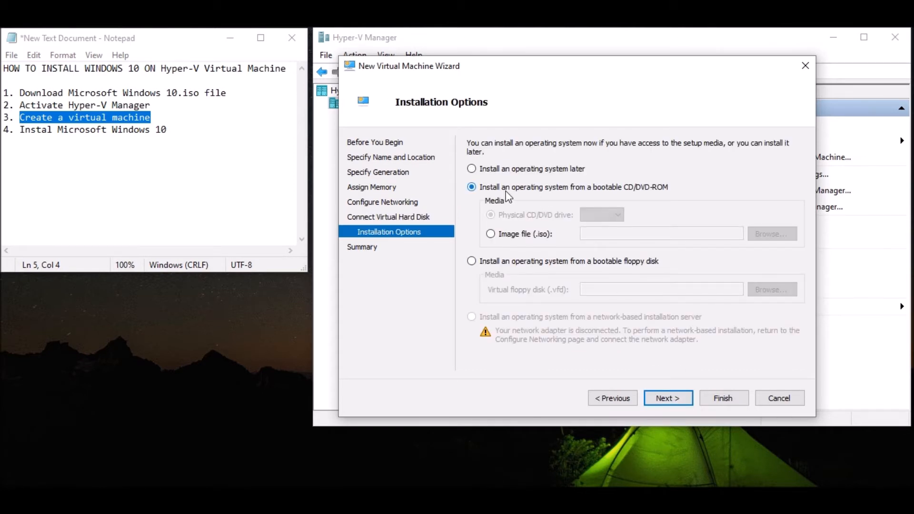
left_click(491, 234)
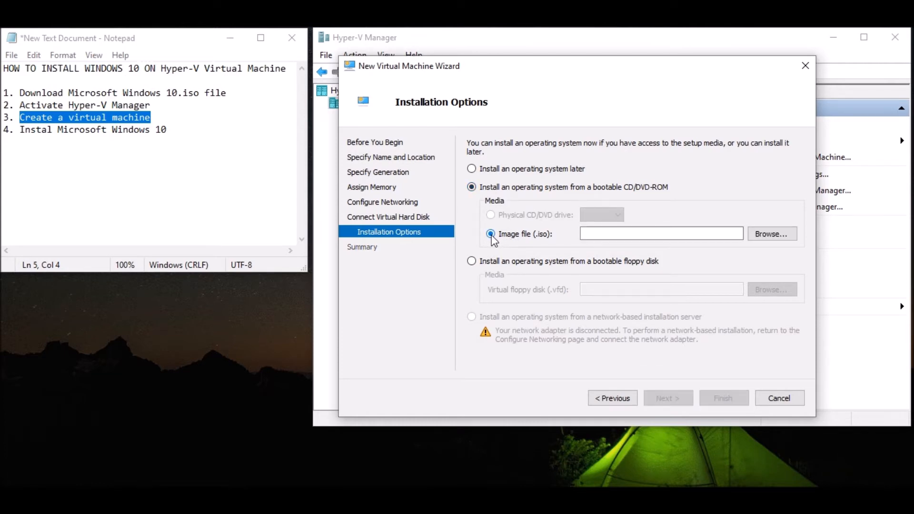
left_click(764, 234)
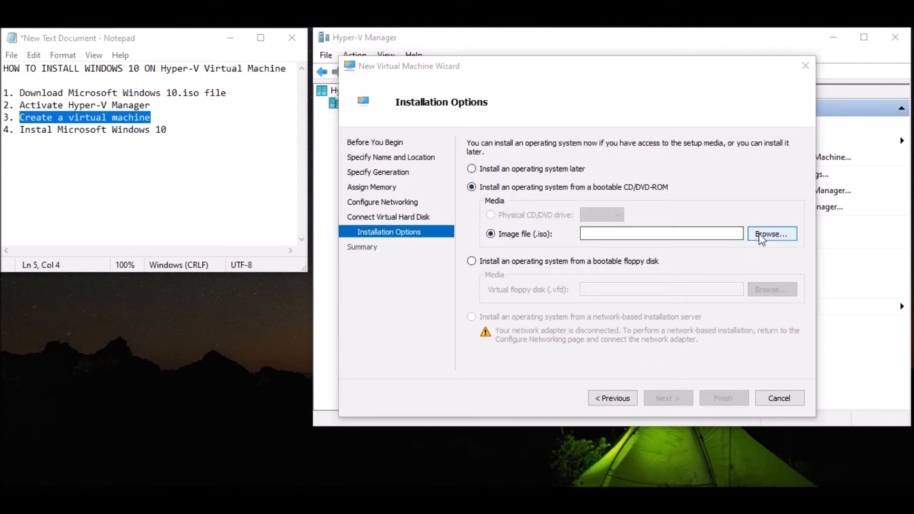
left_click(405, 210)
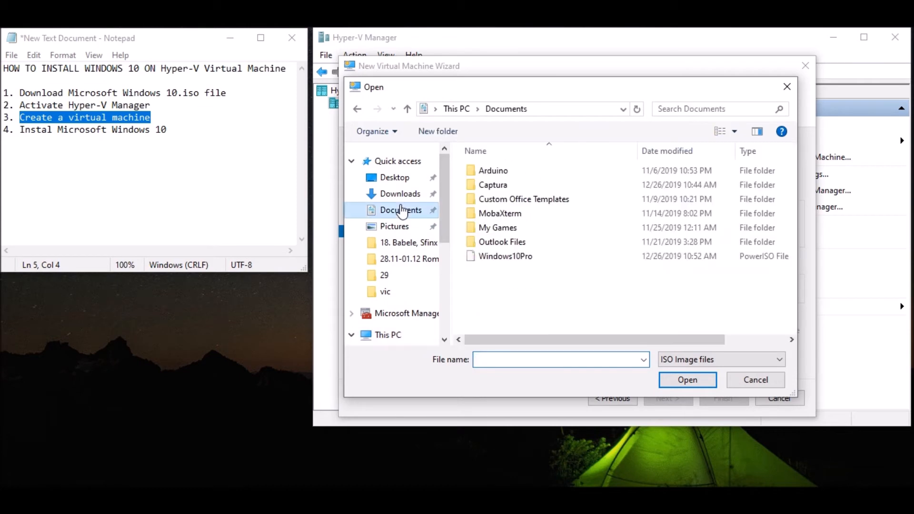
left_click(508, 259)
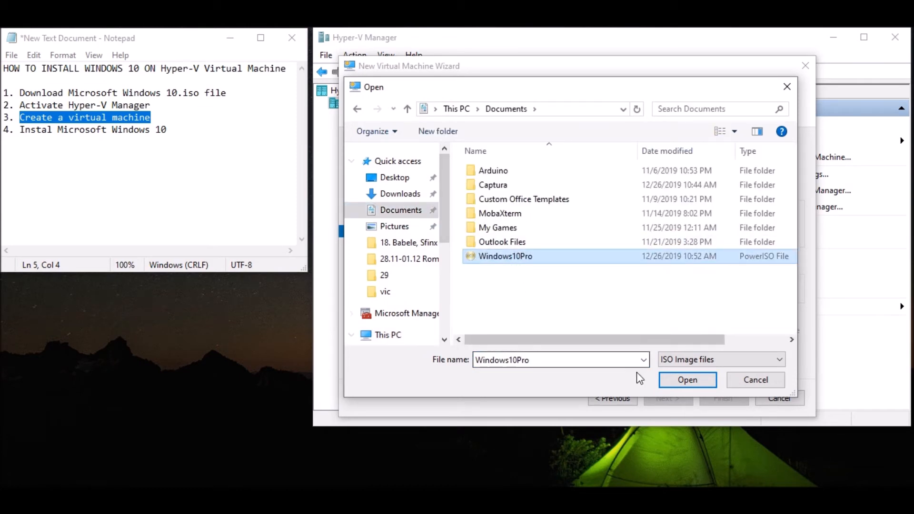
left_click(683, 381)
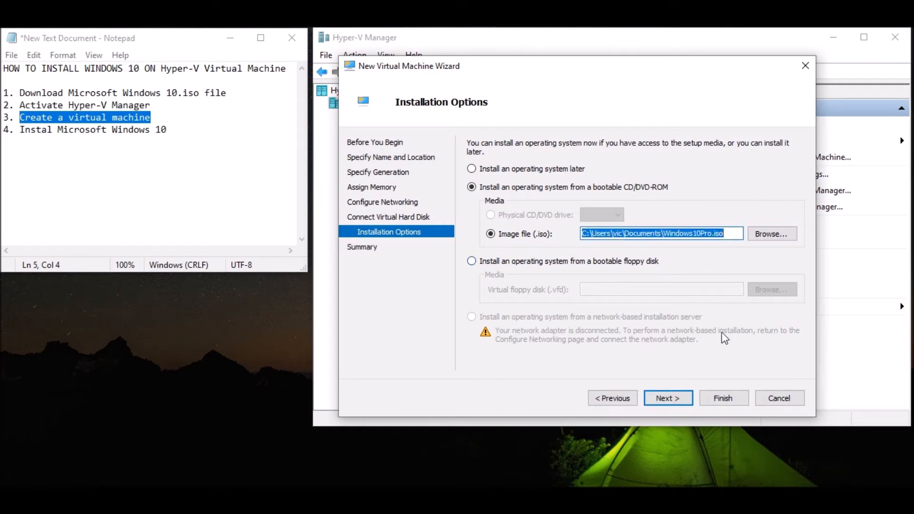
left_click(679, 402)
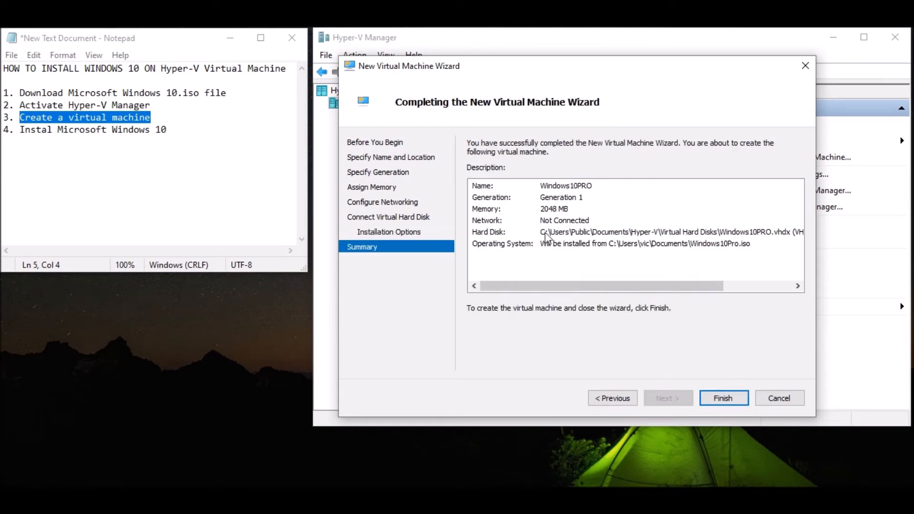
left_click(722, 399)
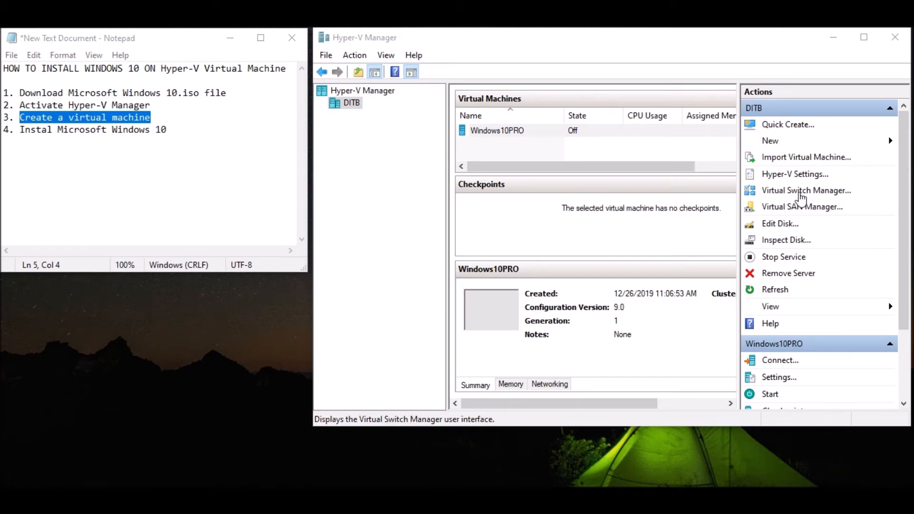
Create an external virtual switch connected to the Realtek 8821CE Wireless LAN 802.11ac PCI-E NIC adapter.
left_click(842, 192)
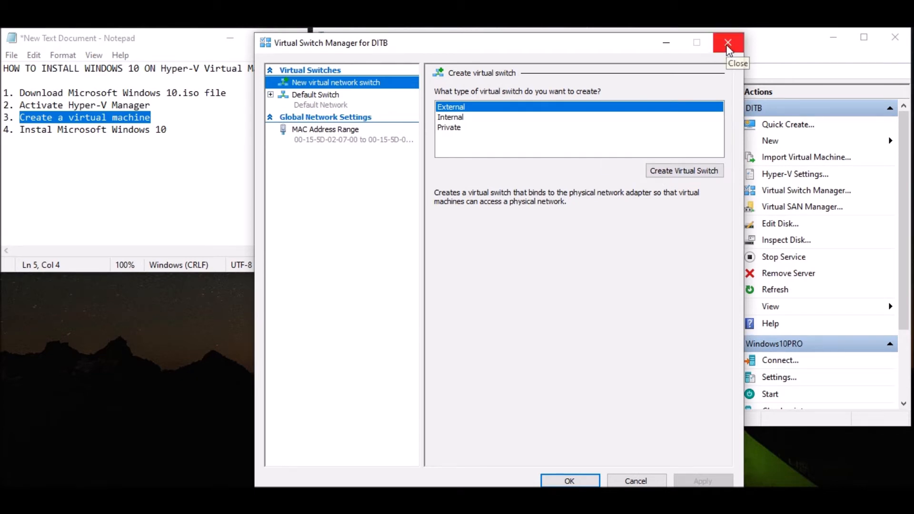
left_click(685, 170)
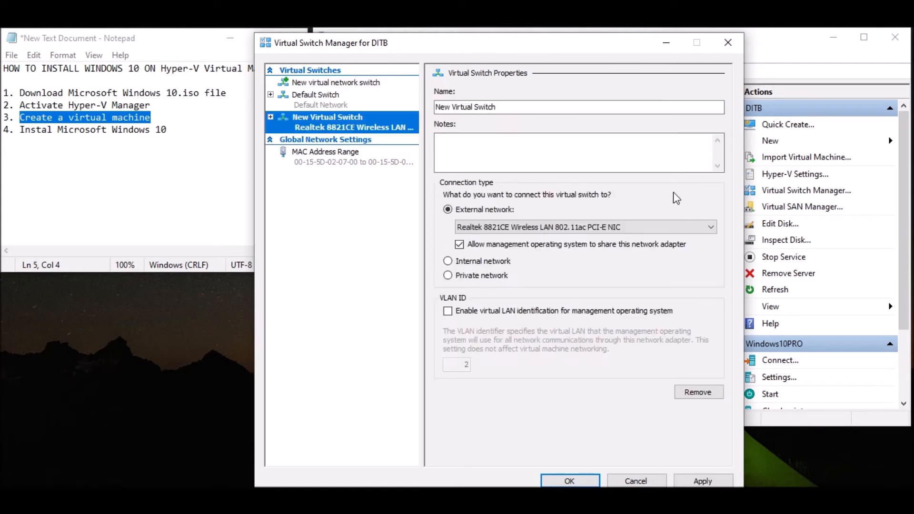
left_click(626, 226)
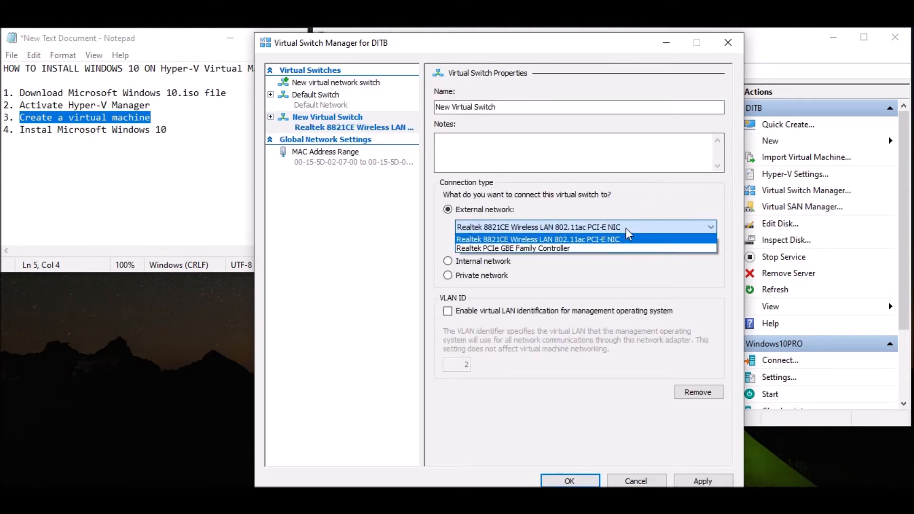
left_click(616, 238)
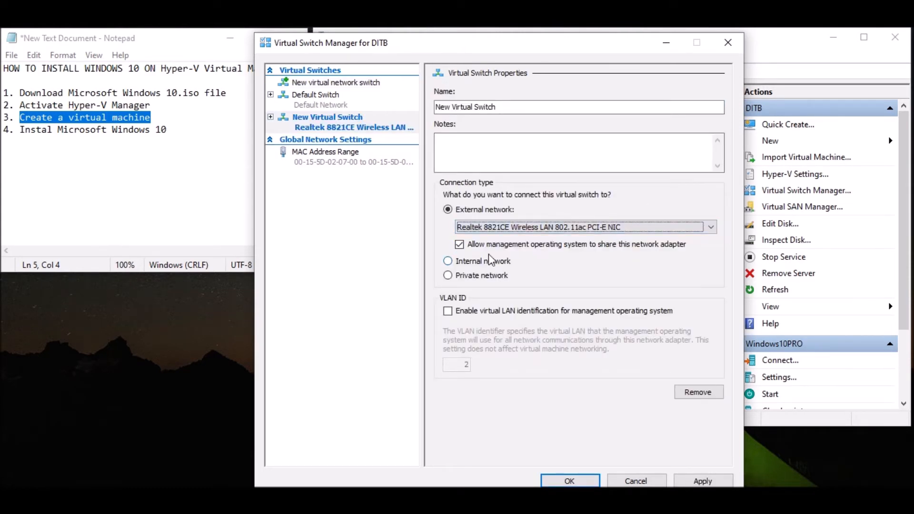
Name the new virtual switch VirtualInternetCon, apply the networking changes and close the Virtual Switch Manager.
left_click_drag(502, 107, 435, 108)
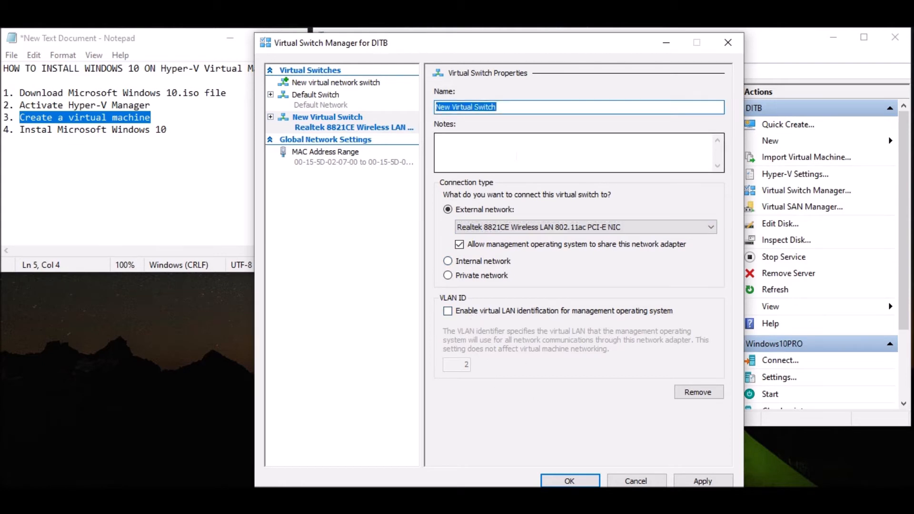
type("InternetCon")
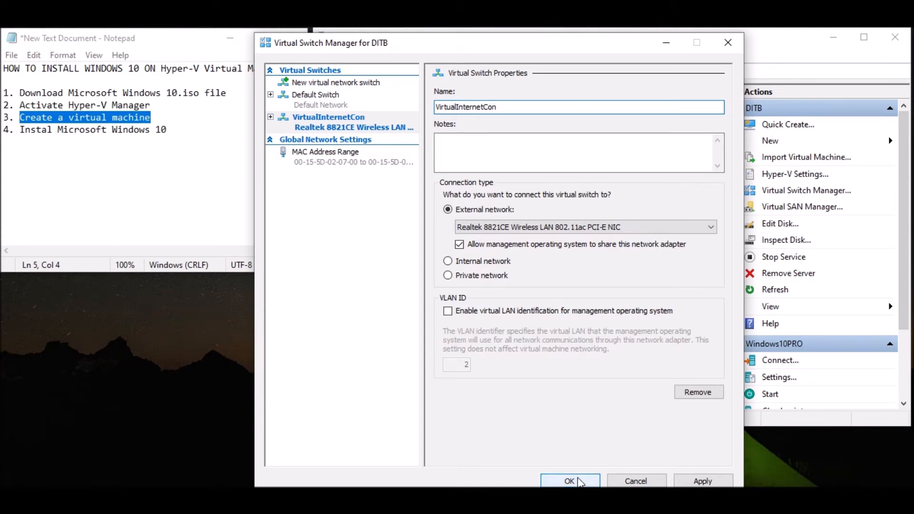
left_click(698, 481)
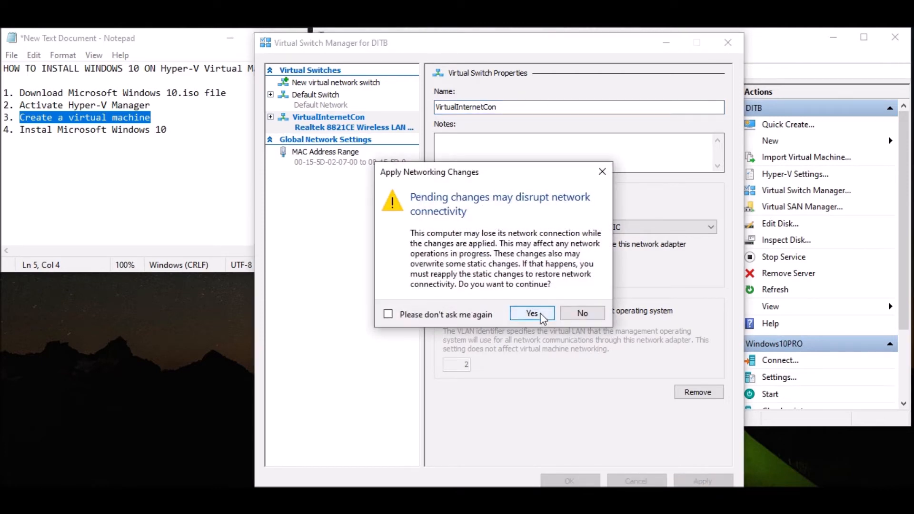
left_click(543, 317)
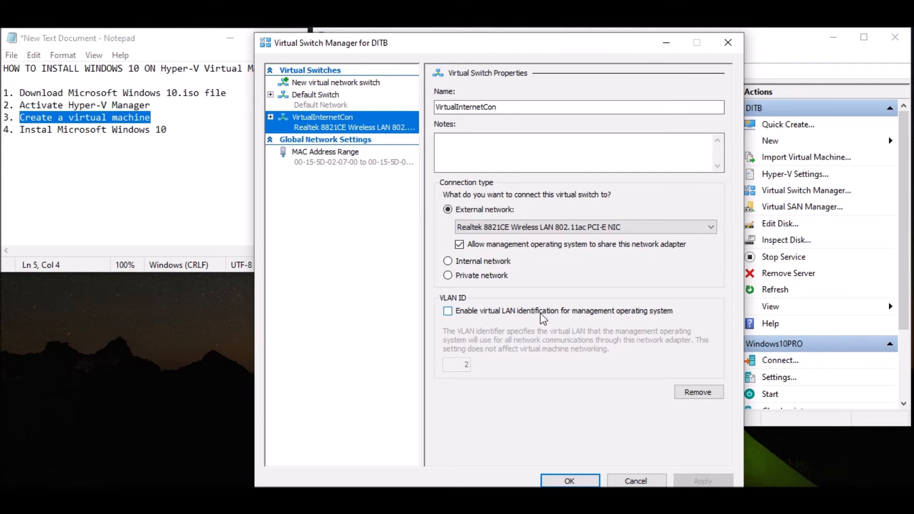
left_click(585, 483)
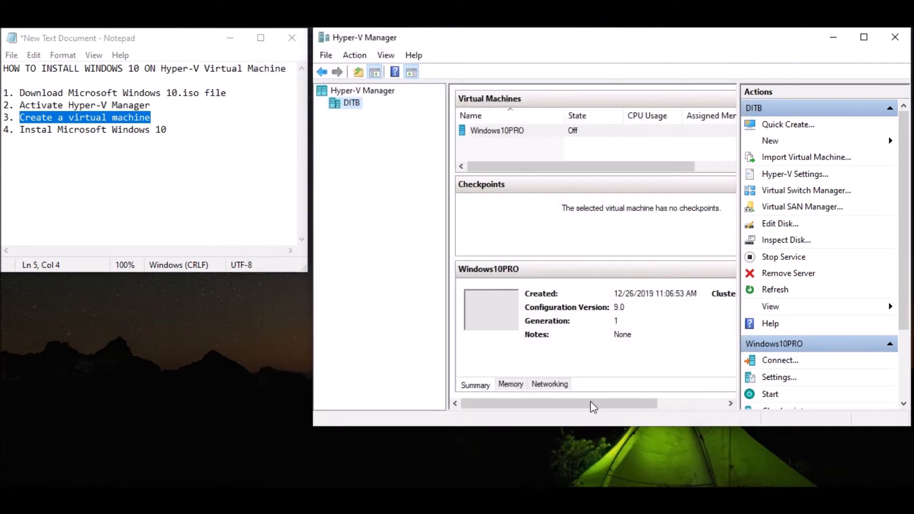
Connect the Windows10PRO virtual machine's network adapter to the VirtualInternetCon virtual switch and save the settings.
left_click(504, 133)
right_click(502, 130)
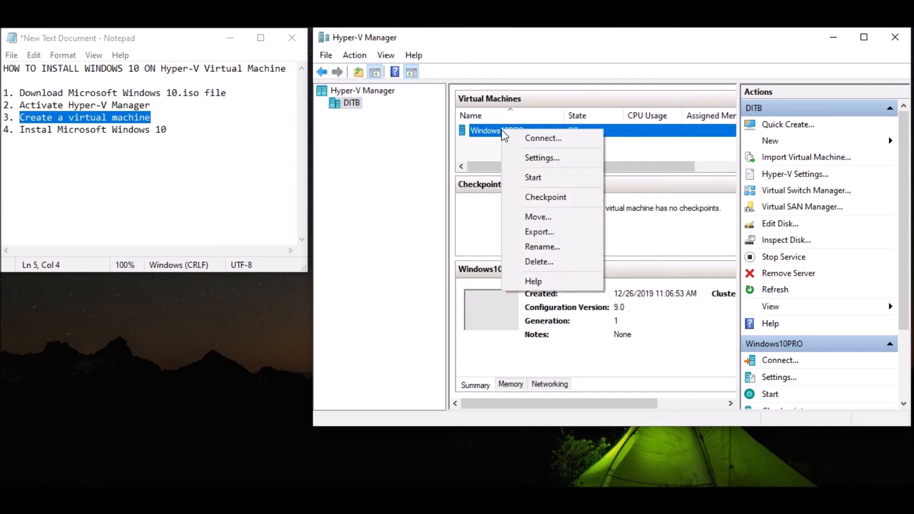
left_click(535, 157)
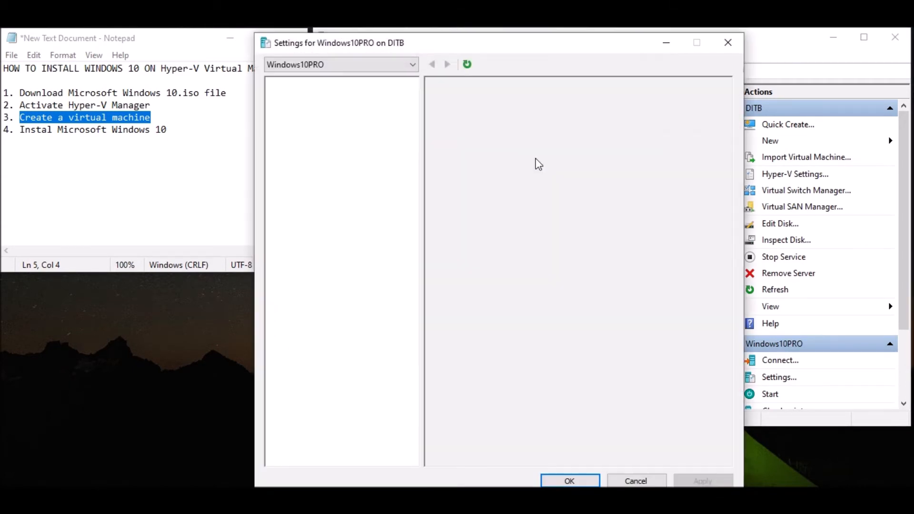
left_click(335, 288)
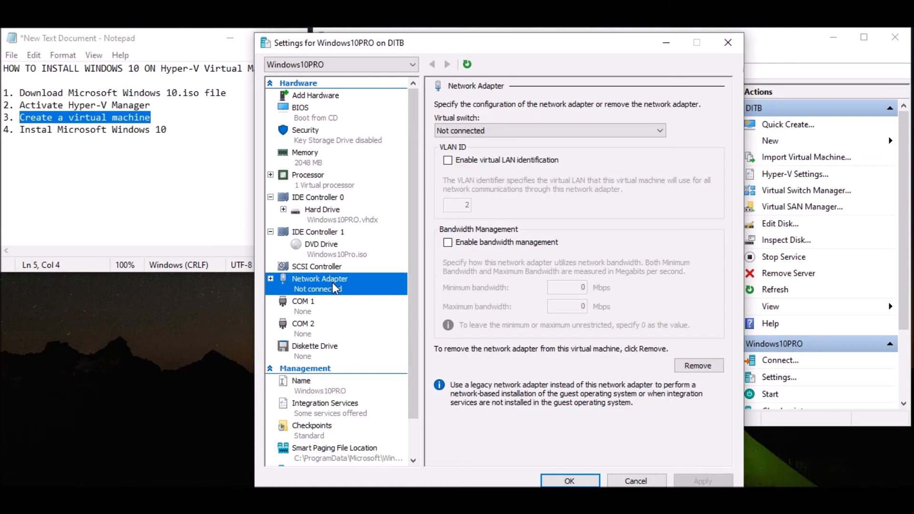
left_click(487, 133)
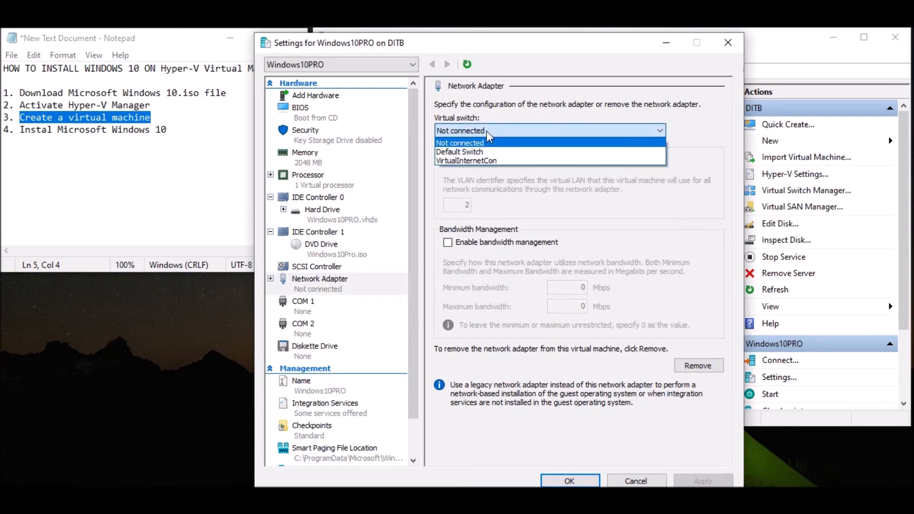
left_click(470, 160)
left_click(703, 481)
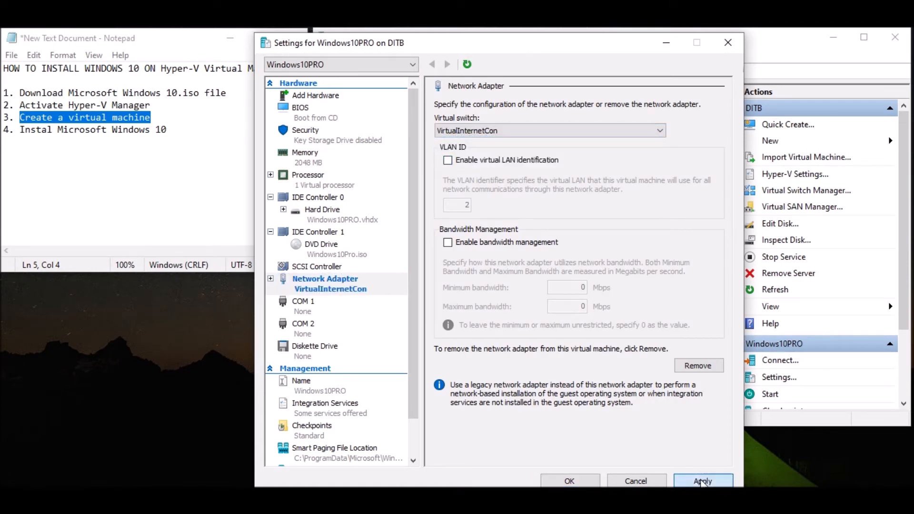
left_click(586, 483)
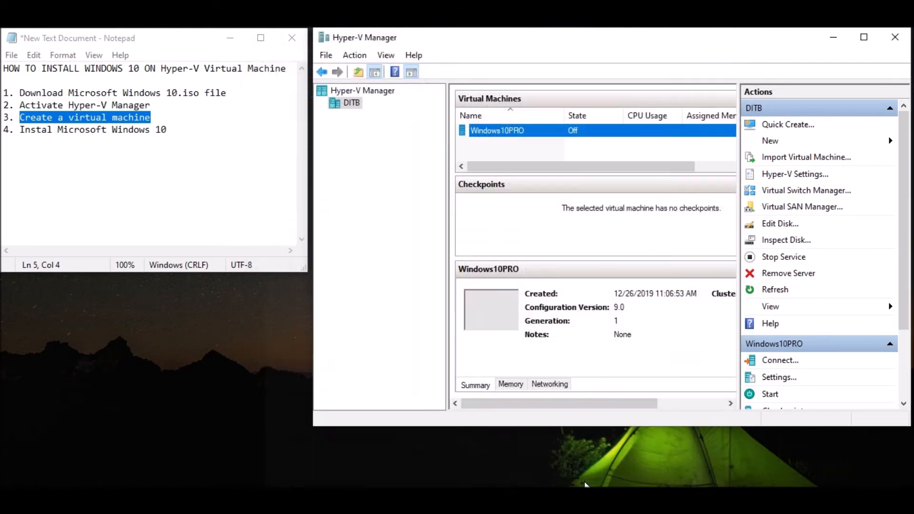
Set the number of virtual processors for the Windows10PRO virtual machine to 2 and apply the change.
right_click(501, 132)
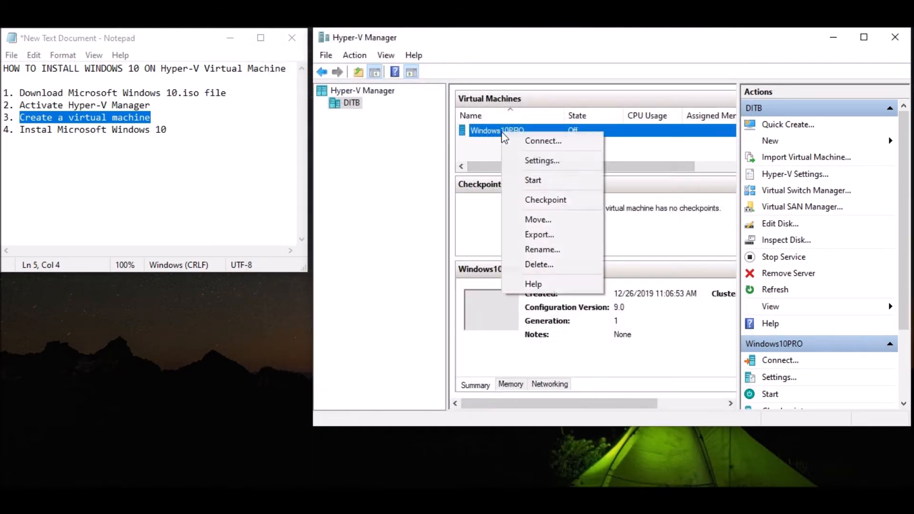
left_click(523, 161)
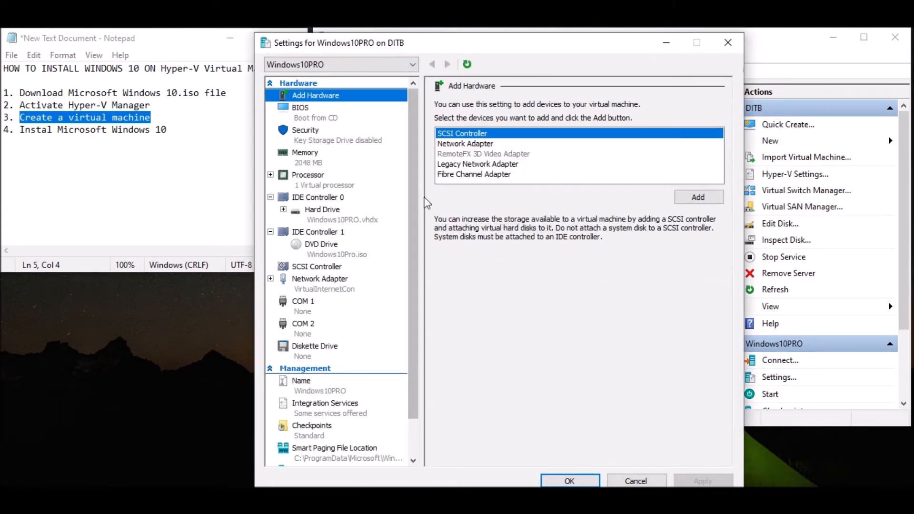
left_click(315, 182)
left_click(315, 119)
left_click(314, 140)
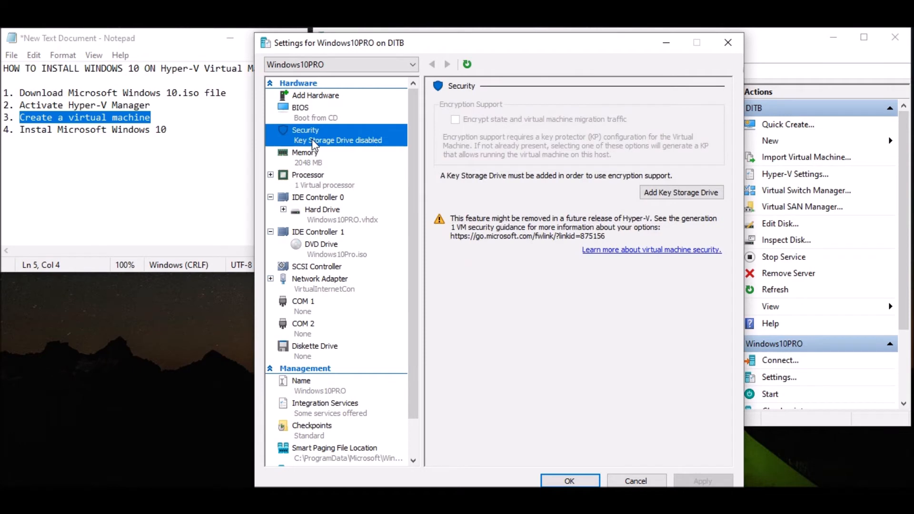
left_click(314, 155)
double_click(560, 119)
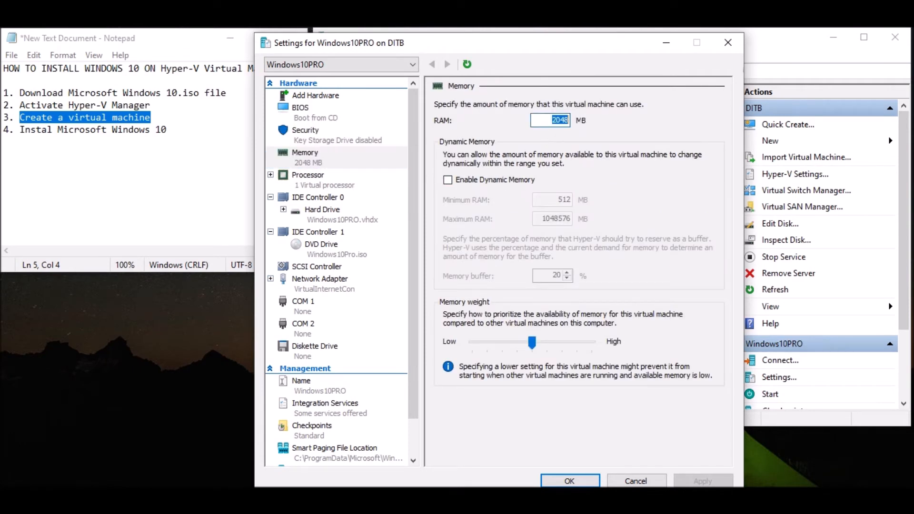
left_click(308, 176)
double_click(580, 128)
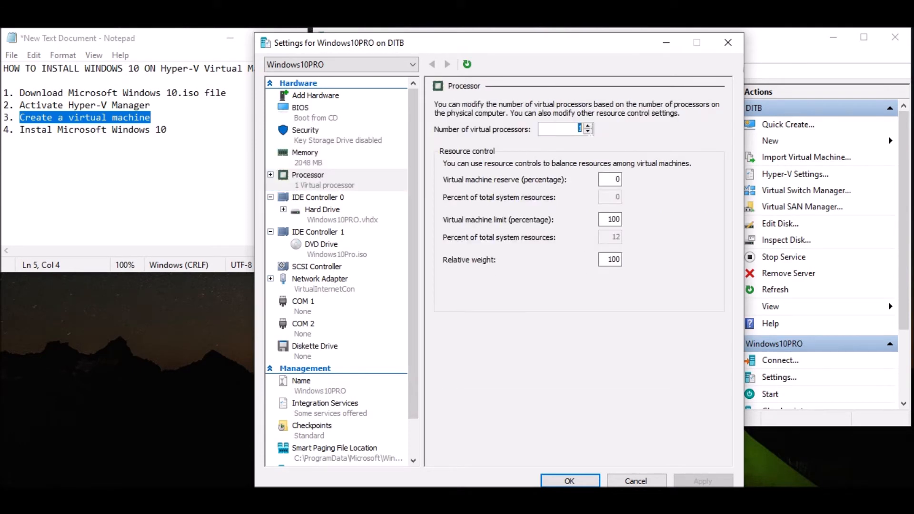
left_click(589, 126)
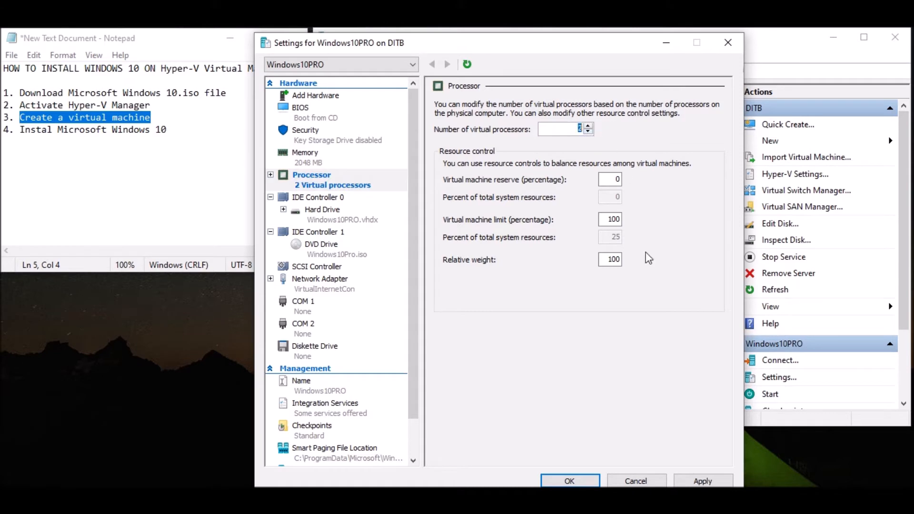
left_click(702, 480)
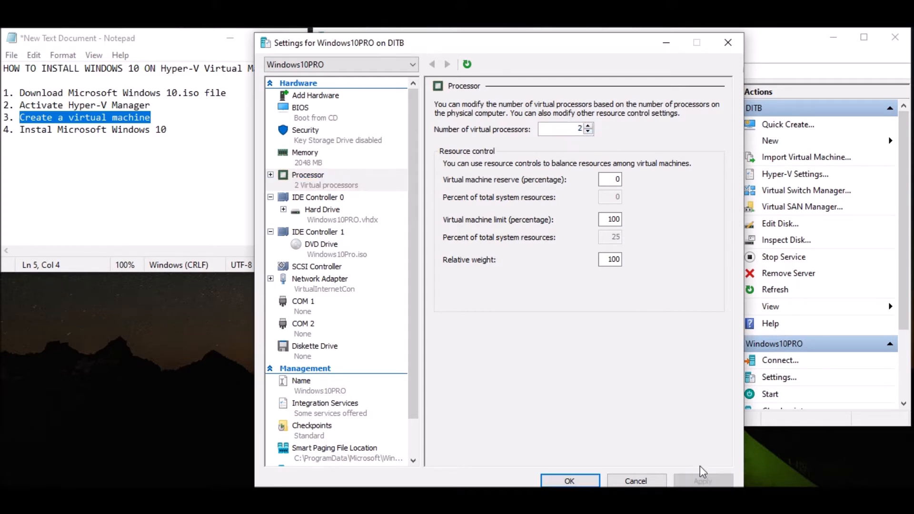
Review the virtual machine's hard drive, DVD drive and network adapter settings, and close the settings window.
left_click(328, 210)
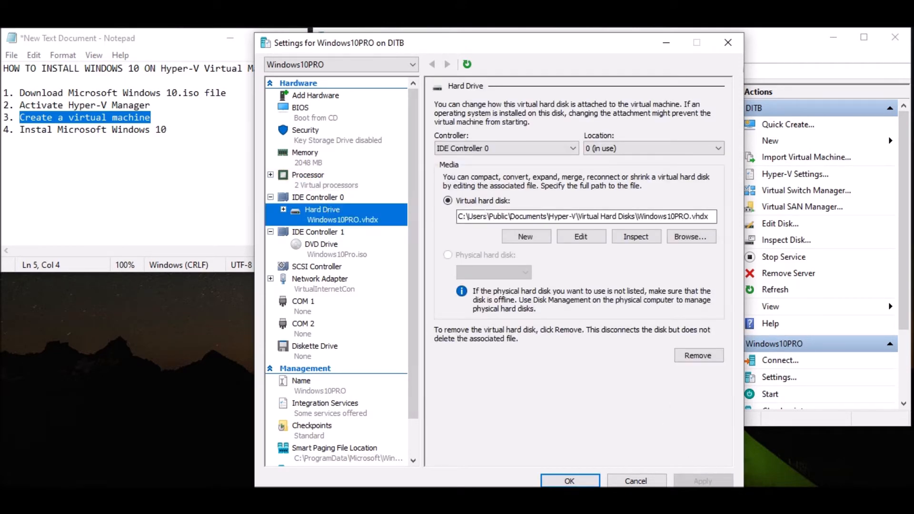
left_click(342, 250)
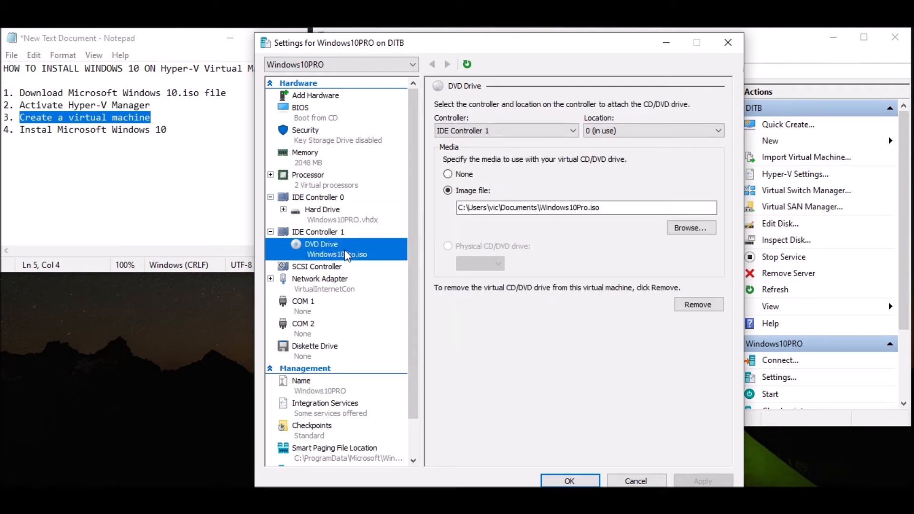
left_click(326, 282)
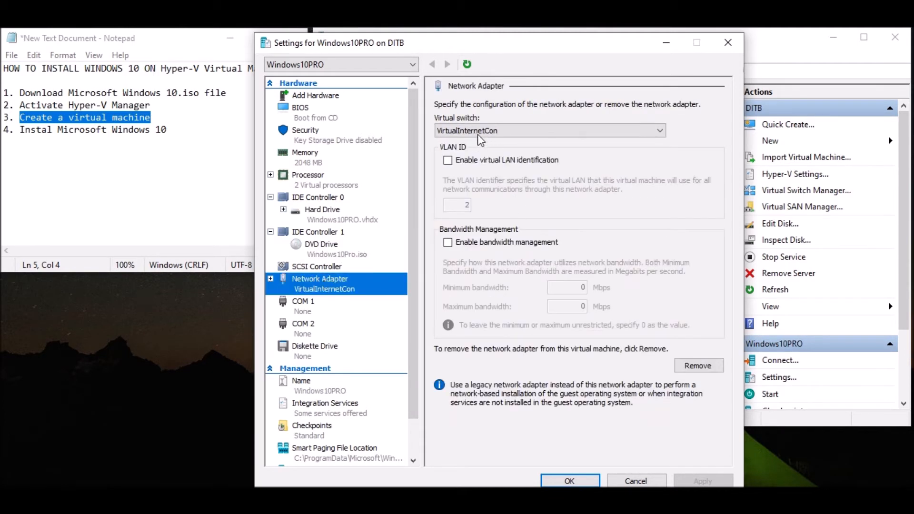
left_click(569, 480)
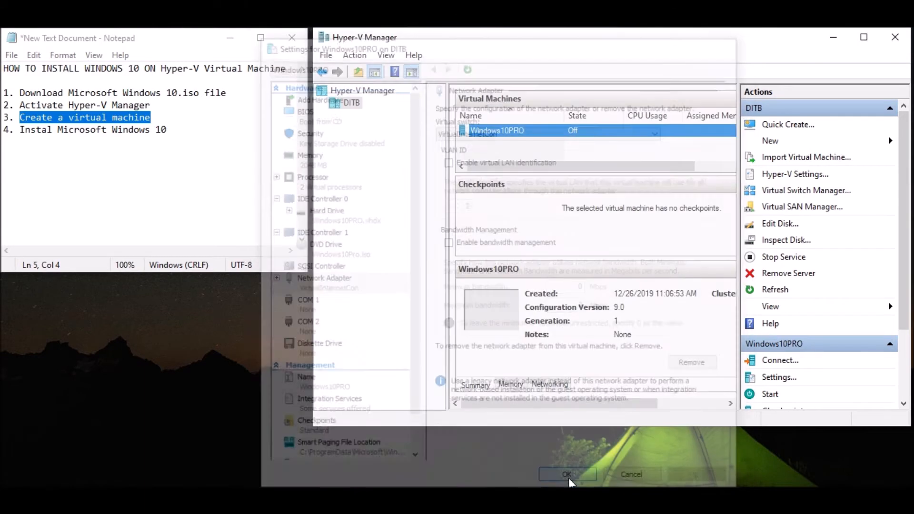
Try to start the Windows10PRO virtual machine, also from its connection window by continuing from the last state.
right_click(497, 131)
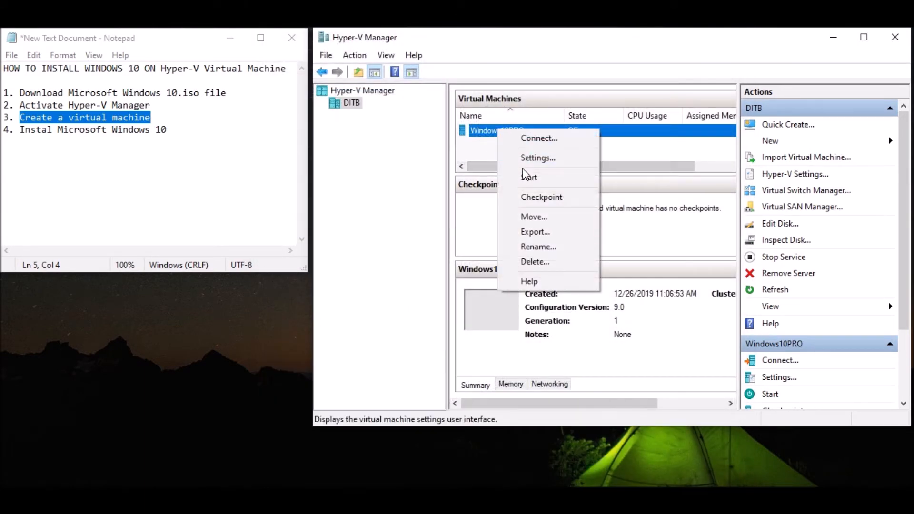
left_click(526, 177)
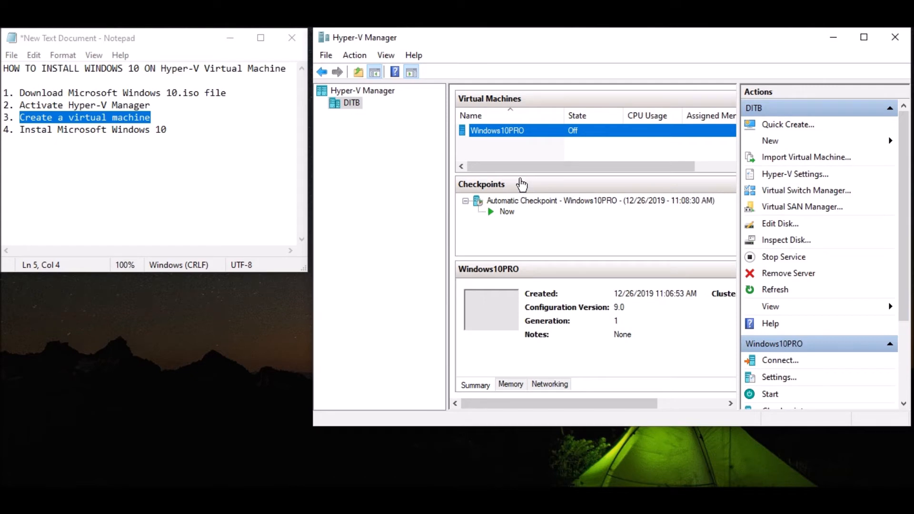
double_click(510, 130)
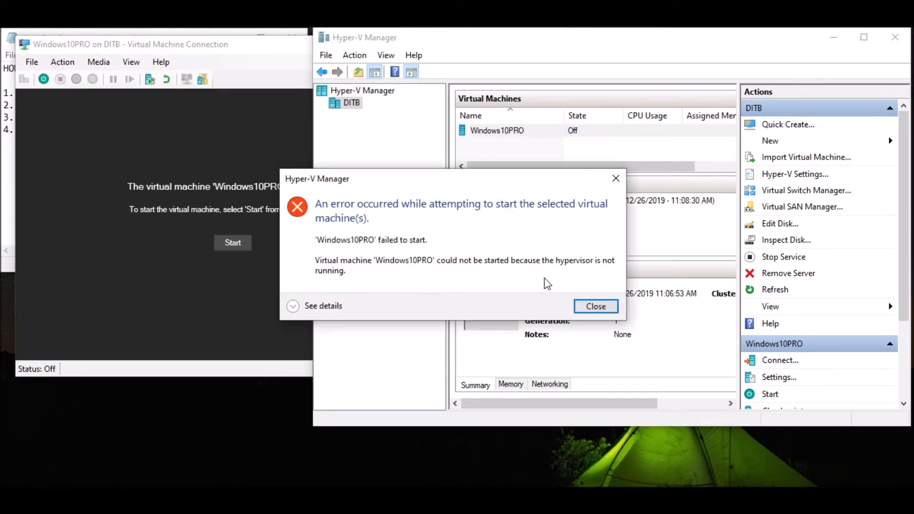
left_click(596, 308)
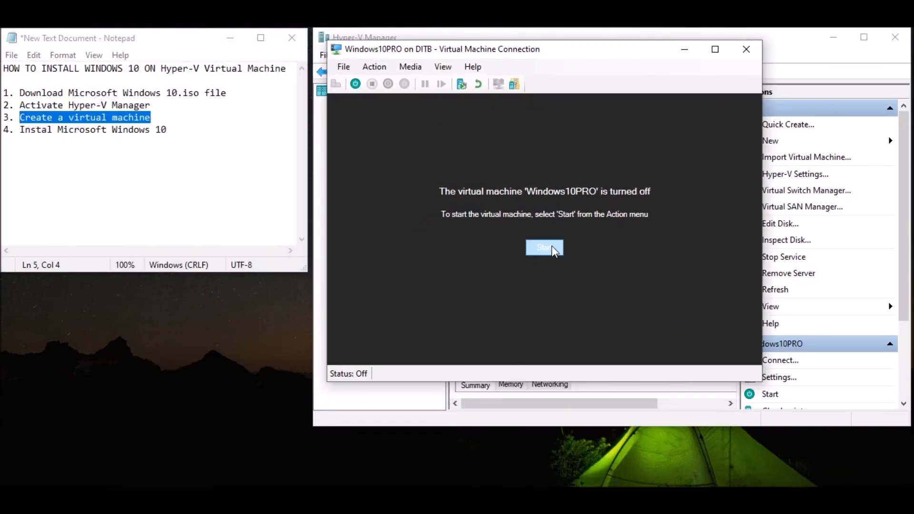
left_click(552, 245)
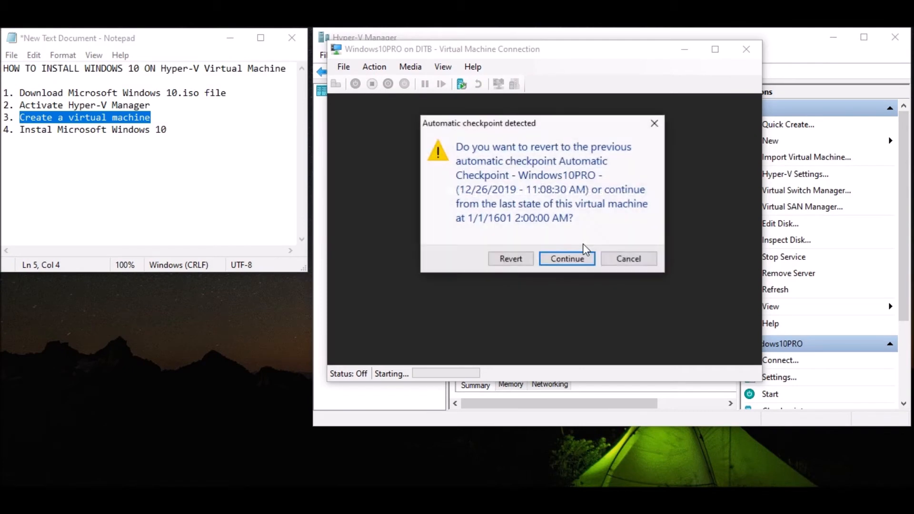
left_click(559, 258)
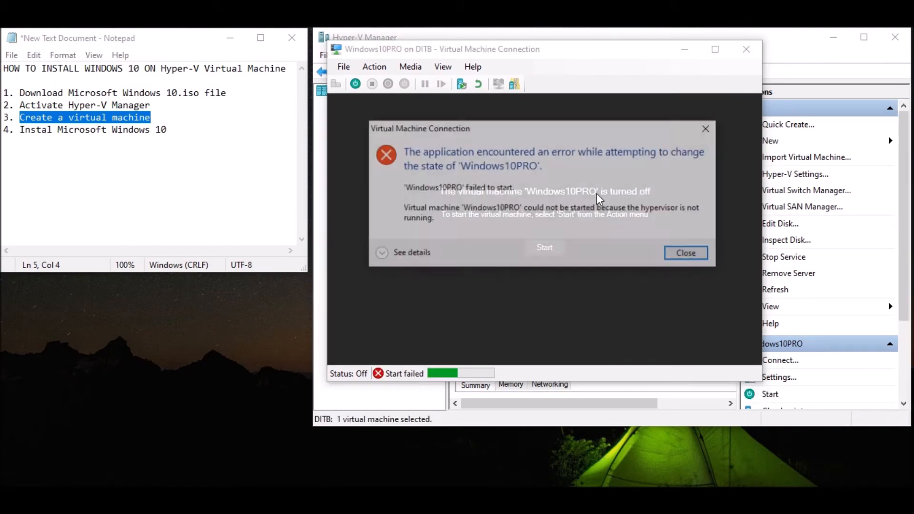
left_click(688, 255)
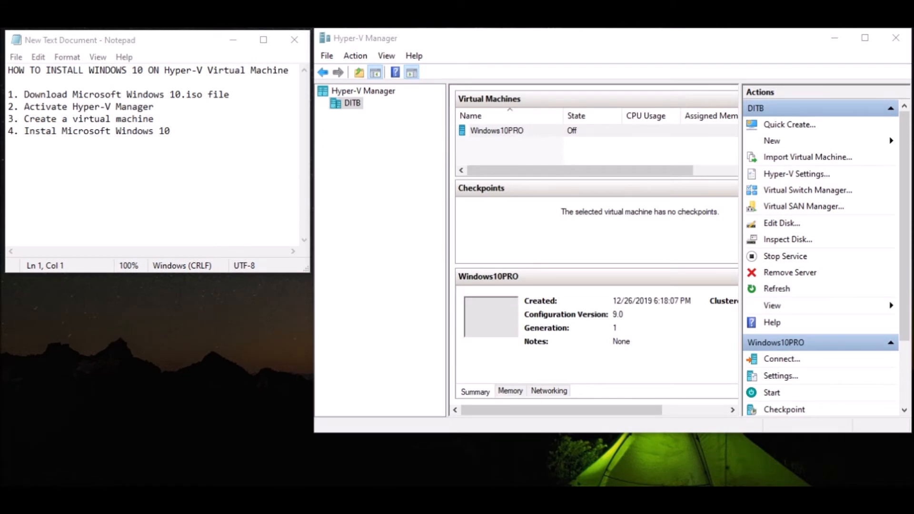
Check the CPU details in Task Manager to see whether virtualization is enabled, and close it.
right_click(614, 479)
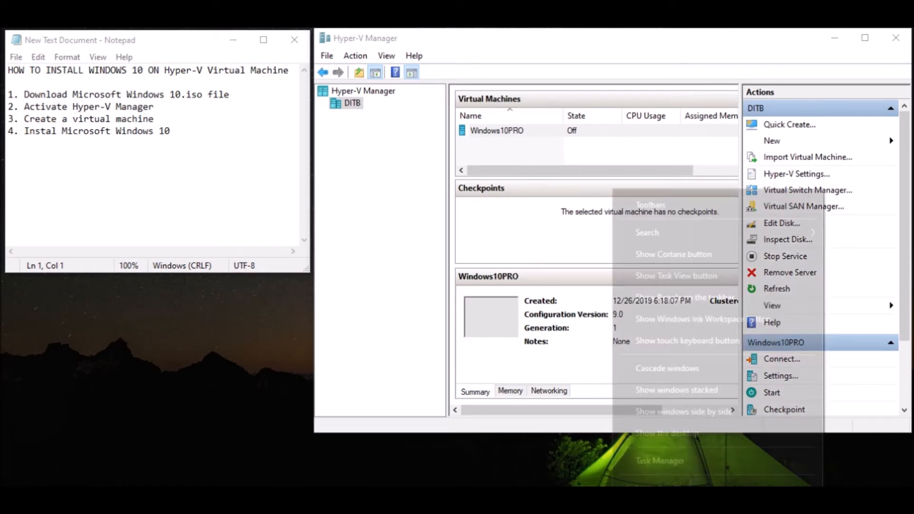
left_click(652, 463)
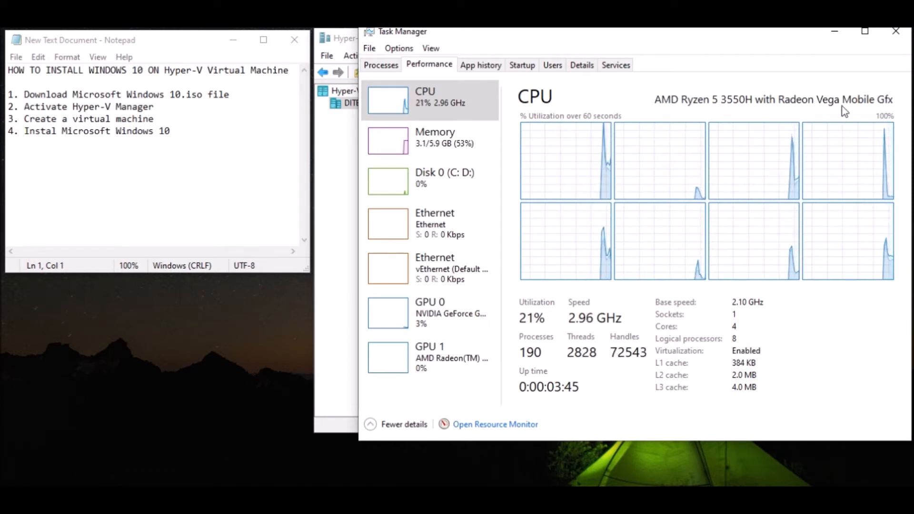
left_click(896, 34)
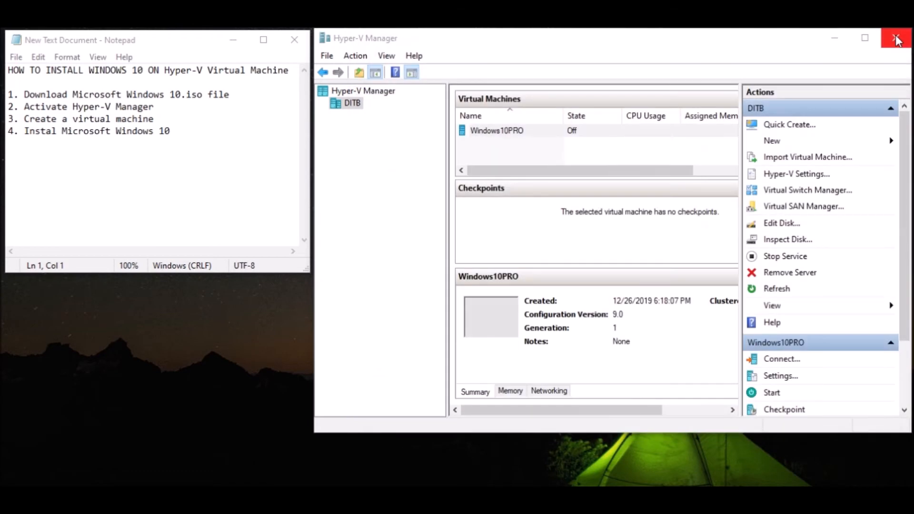
Connect to the Windows10PRO virtual machine and start it, and highlight the line "Instal Microsoft Windows 10" in the notes.
double_click(518, 134)
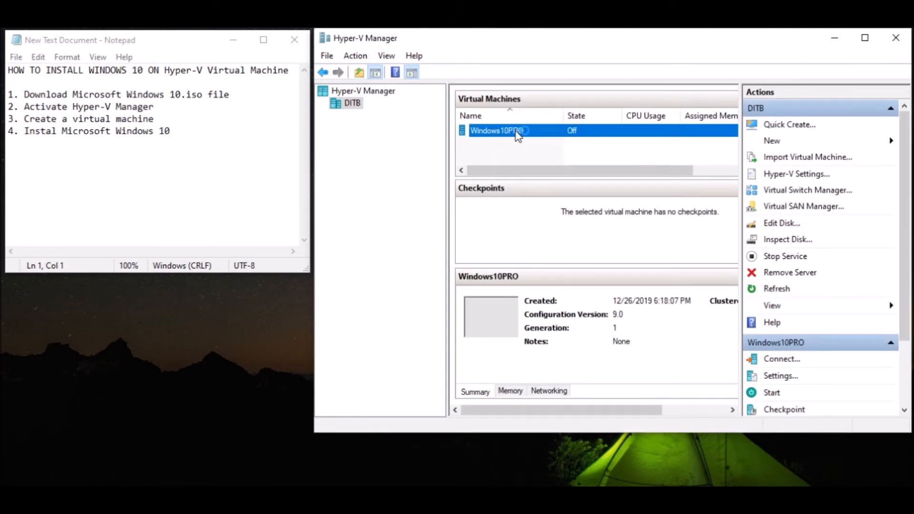
left_click_drag(445, 47, 542, 42)
left_click(525, 235)
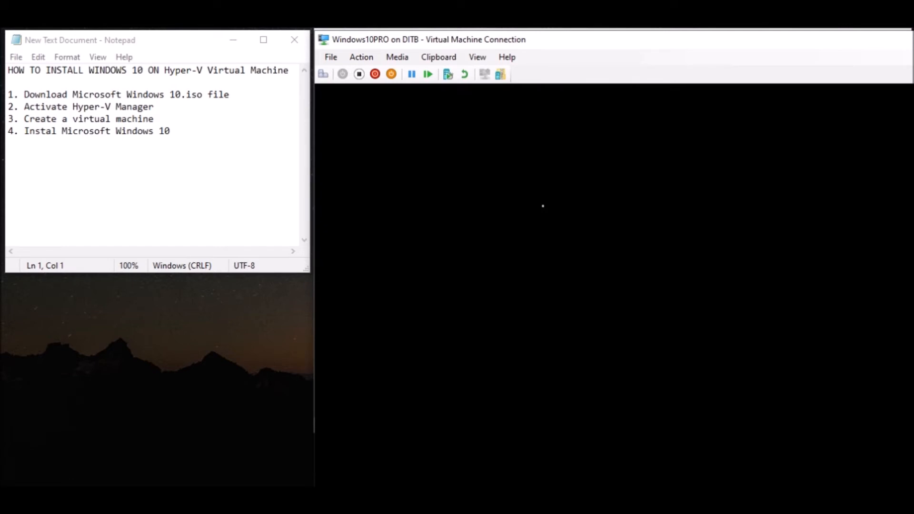
left_click_drag(582, 42, 488, 37)
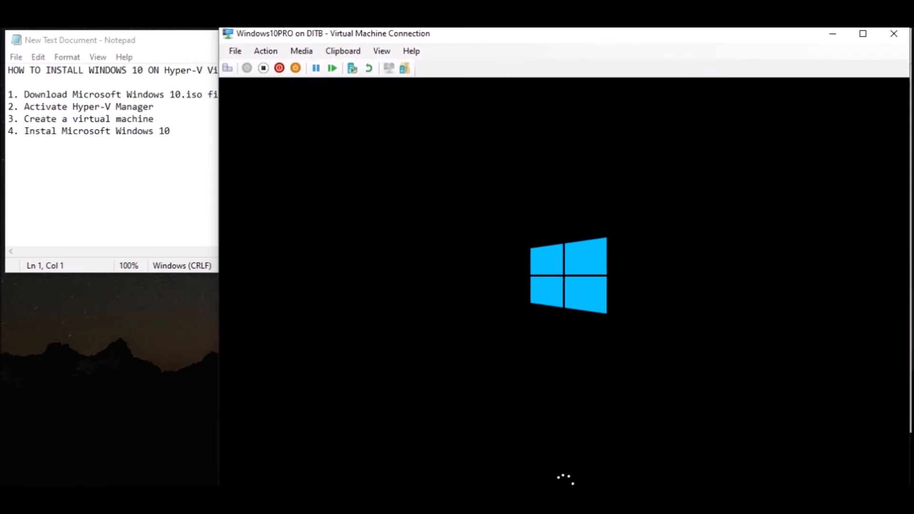
left_click_drag(171, 131, 24, 131)
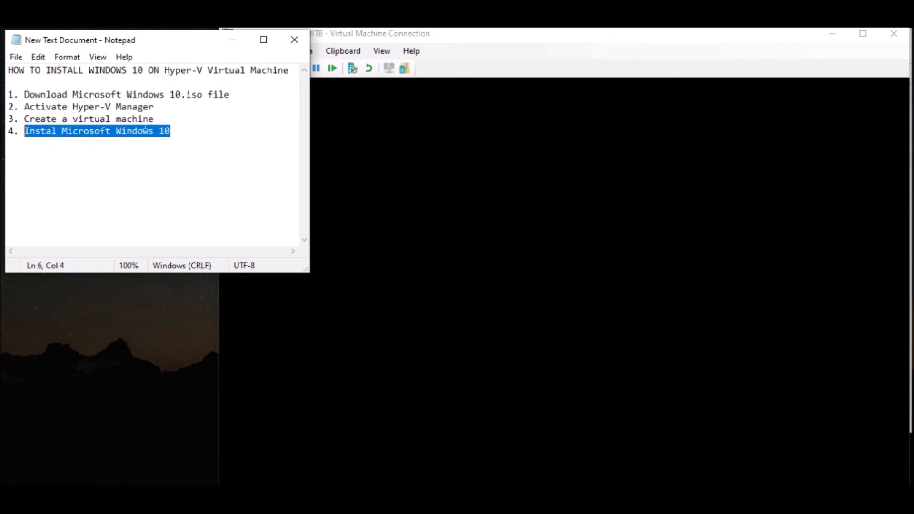
Accept English (United States) and the US keyboard in Windows Setup and begin the installation.
left_click(549, 37)
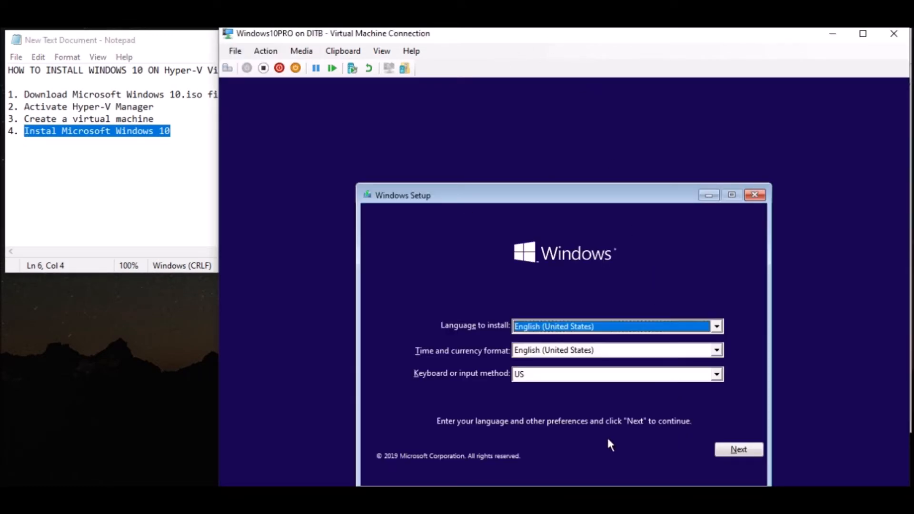
left_click(727, 449)
left_click(553, 345)
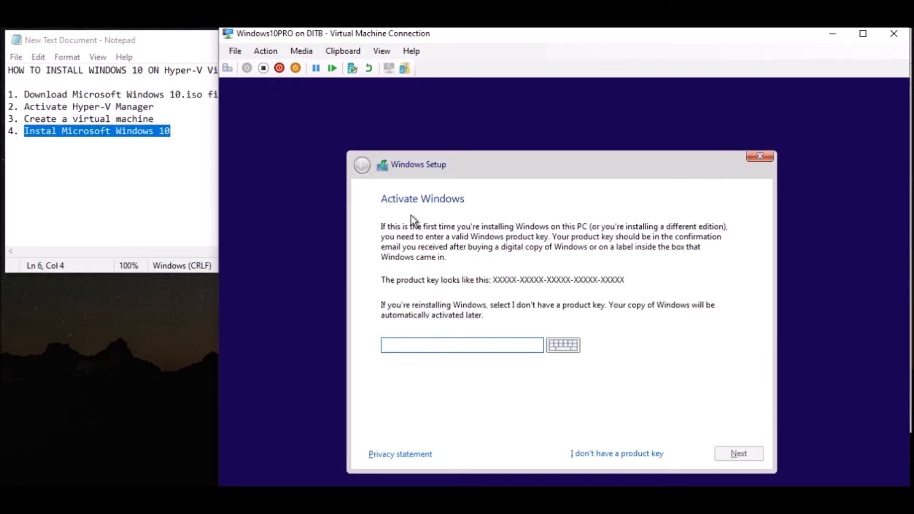
Skip entering a product key and choose Windows 10 Pro as the operating system to install.
left_click(607, 456)
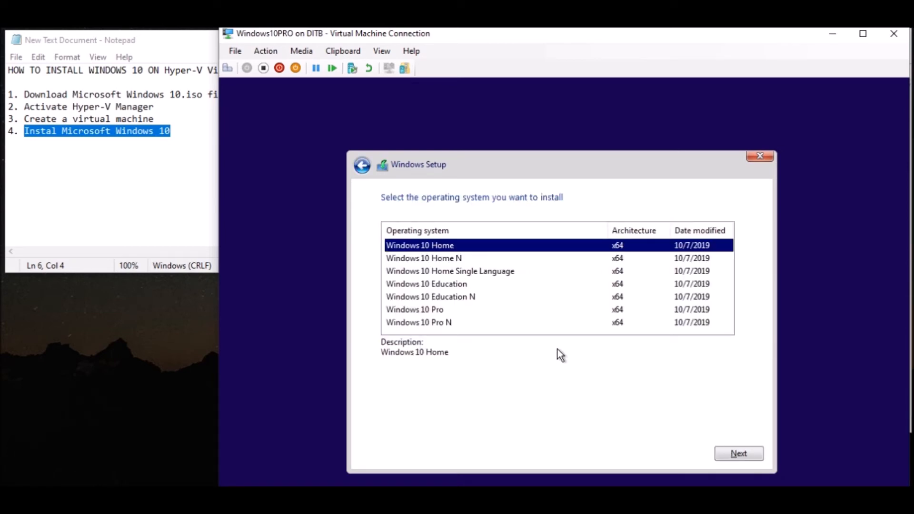
left_click(432, 311)
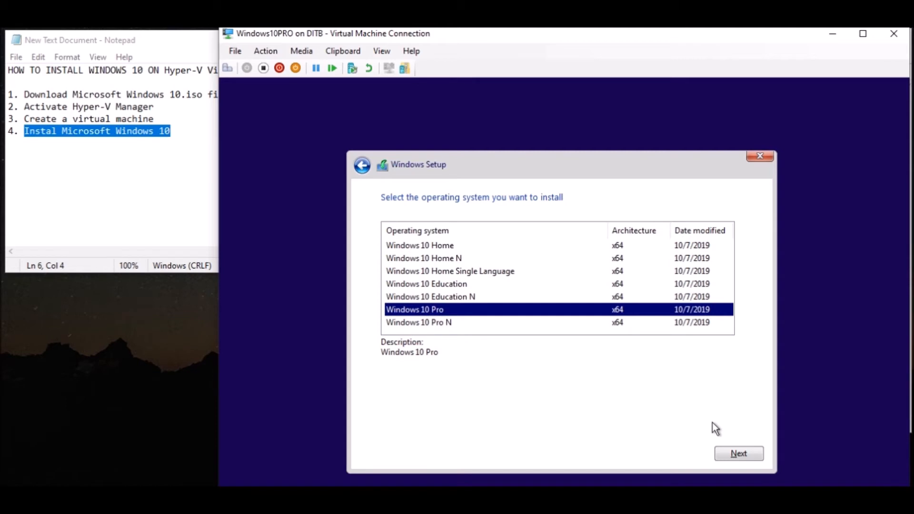
left_click(735, 456)
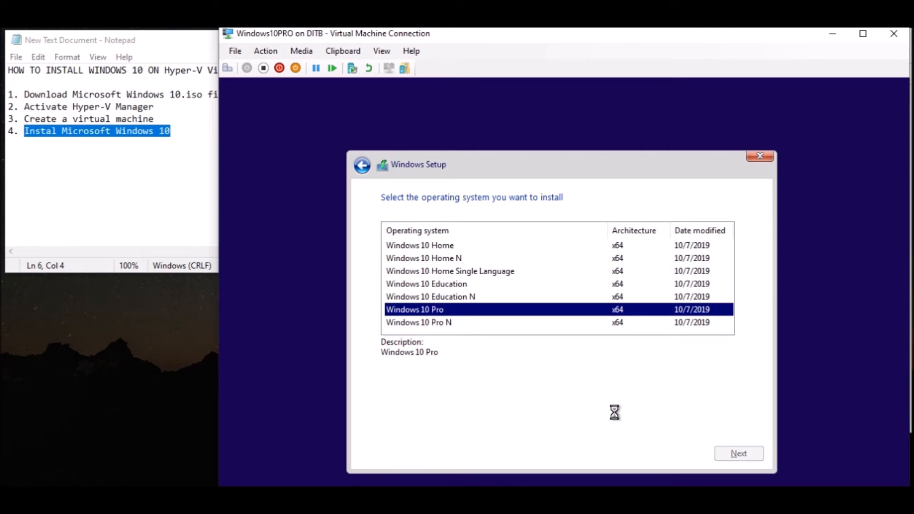
Accept the license terms and choose the custom installation of Windows only.
left_click(458, 423)
left_click(732, 451)
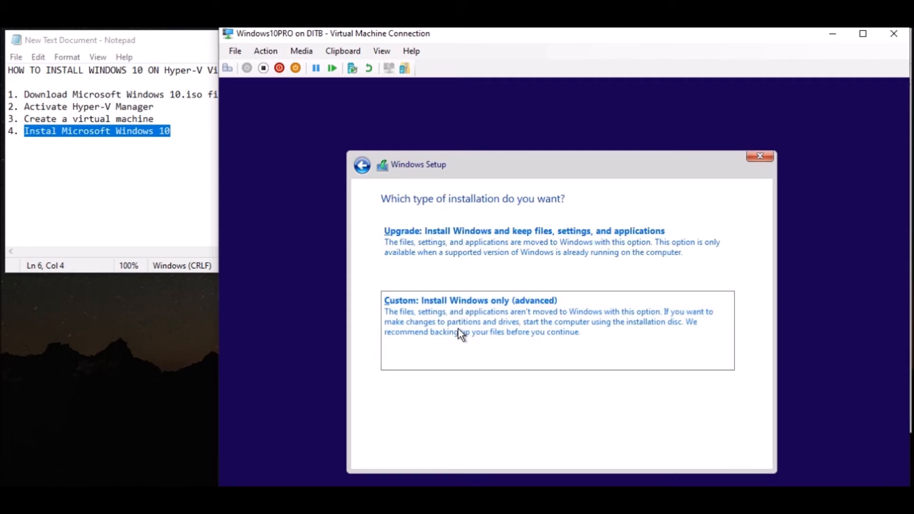
left_click(459, 328)
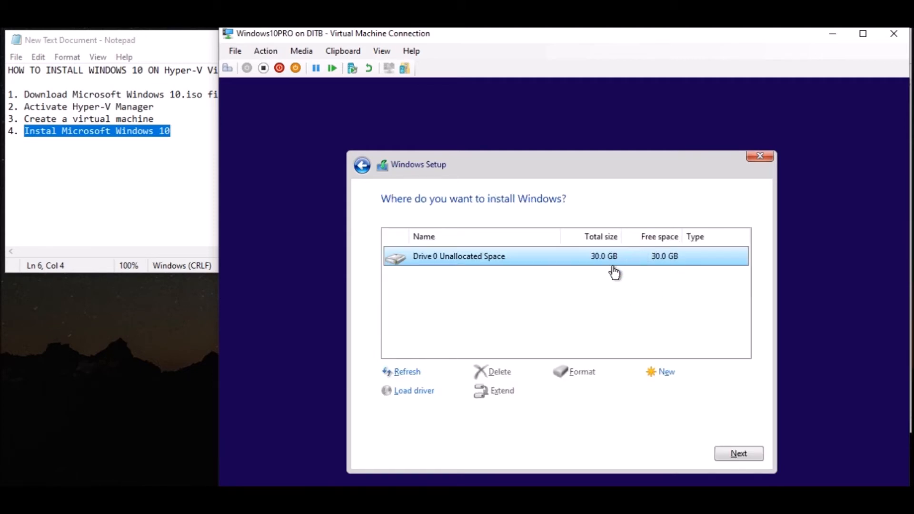
Create a 30720 MB partition from Drive 0's unallocated space and start installing Windows on Drive 0 Partition 2.
left_click(664, 374)
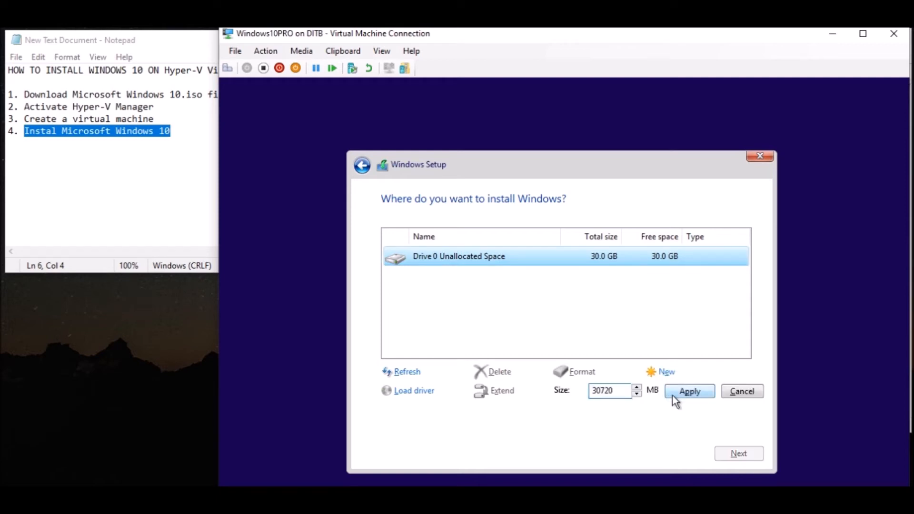
left_click(676, 400)
left_click(662, 390)
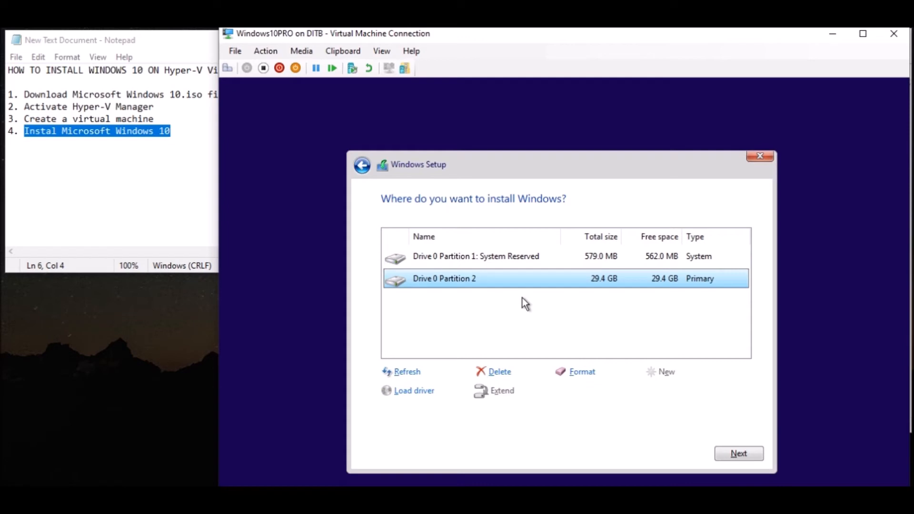
left_click(736, 451)
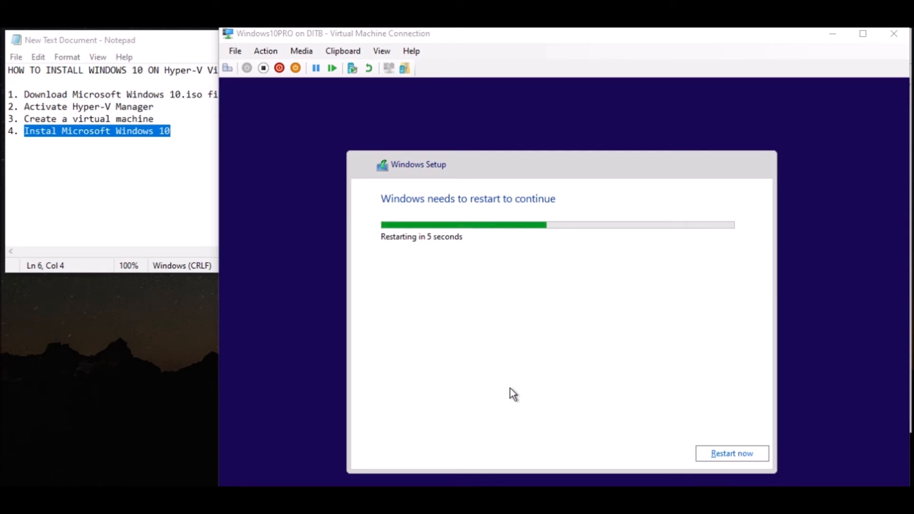
Restart the virtual machine right away to continue the Windows installation.
left_click(710, 454)
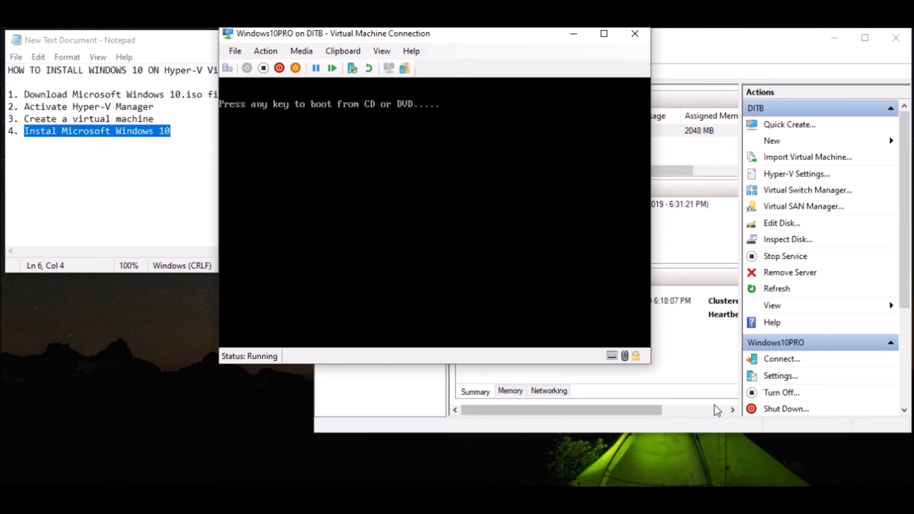
key("Return")
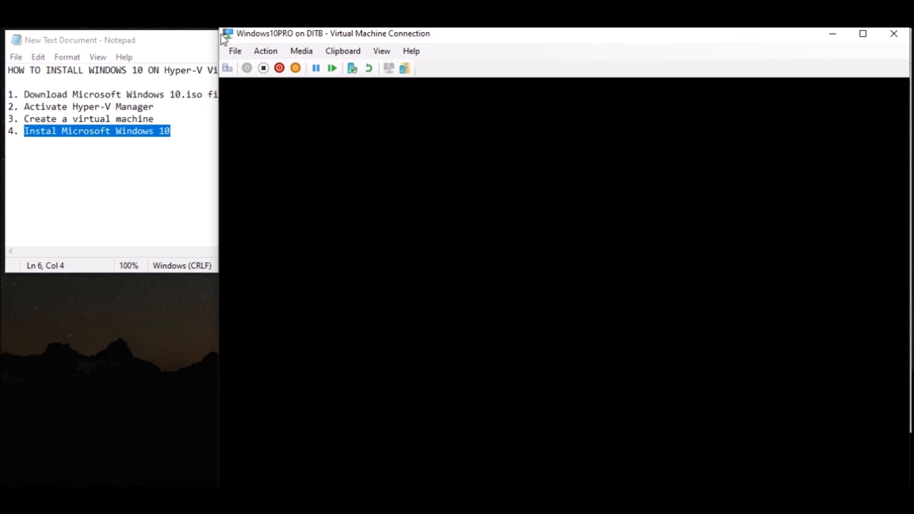
Minimize Hyper-V Manager and the Notepad notes, and reposition the virtual machine's connection window near the middle of the desktop.
left_click_drag(657, 41, 628, 46)
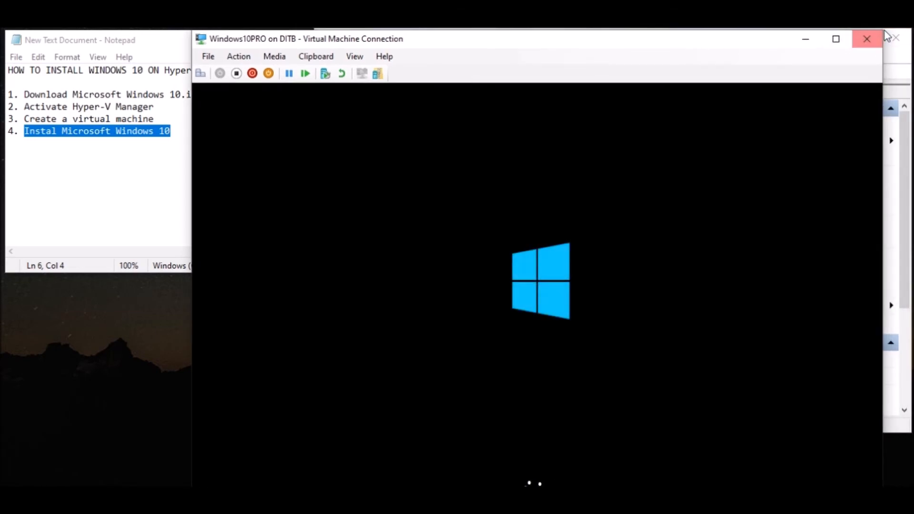
left_click_drag(764, 42, 680, 58)
left_click(836, 39)
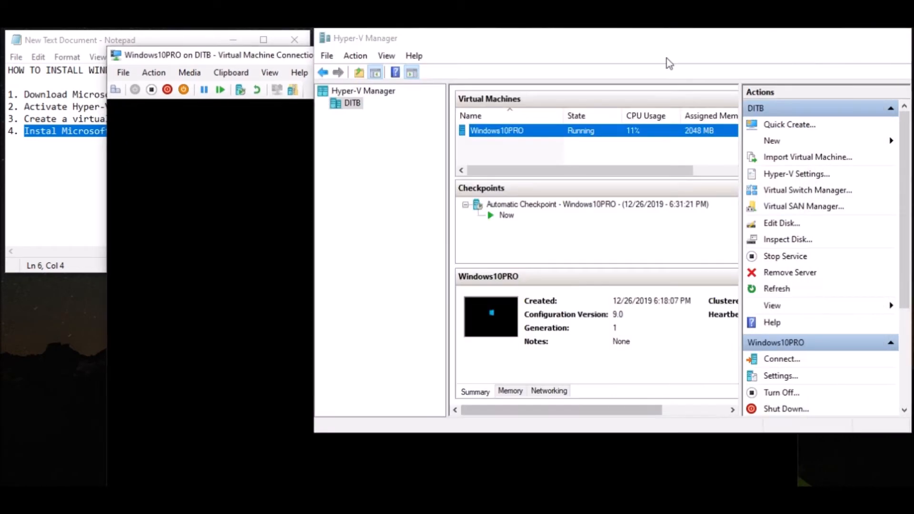
left_click_drag(431, 67, 546, 39)
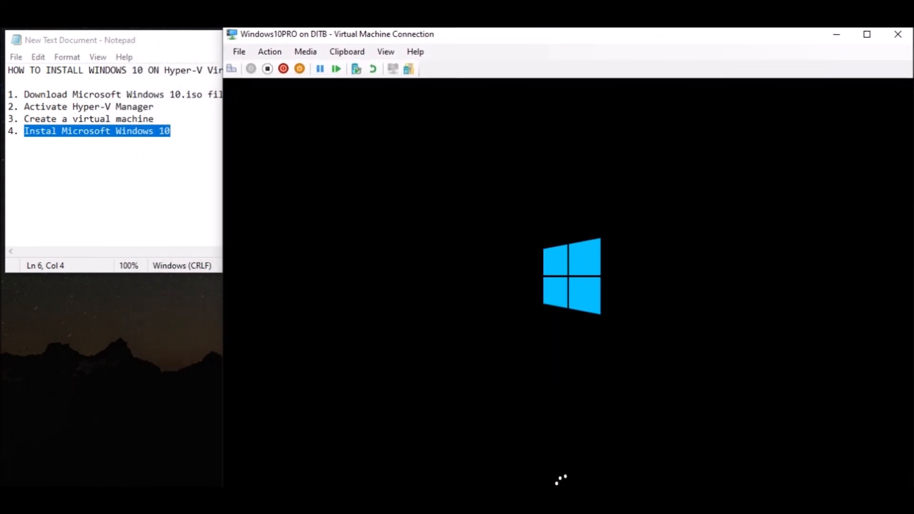
left_click_drag(518, 39, 384, 49)
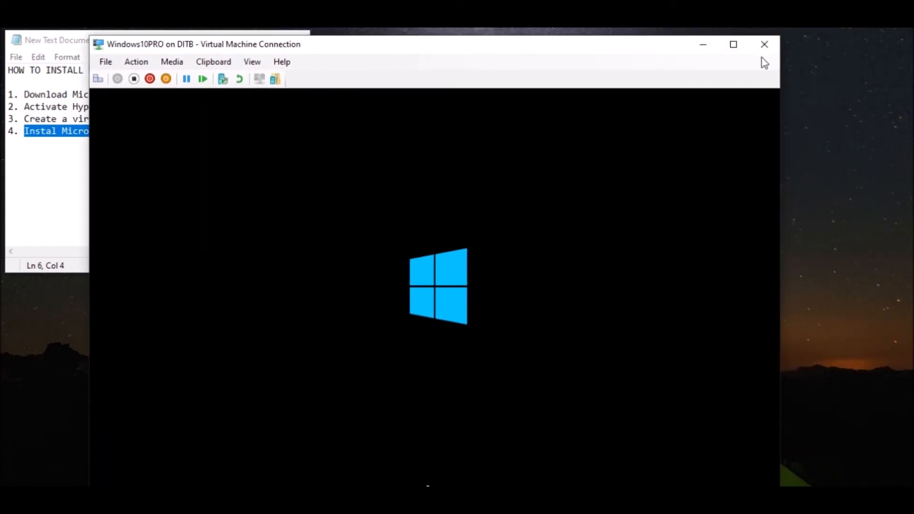
left_click_drag(634, 52, 778, 44)
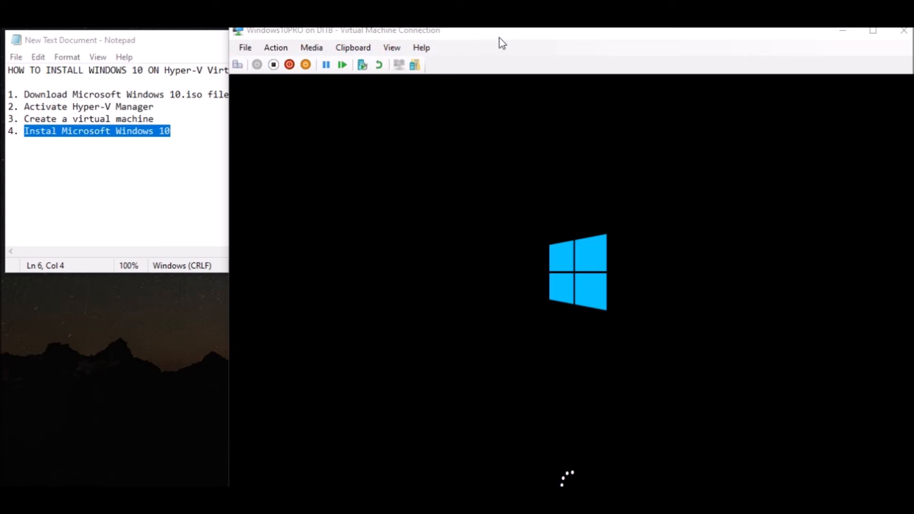
left_click_drag(499, 38, 495, 33)
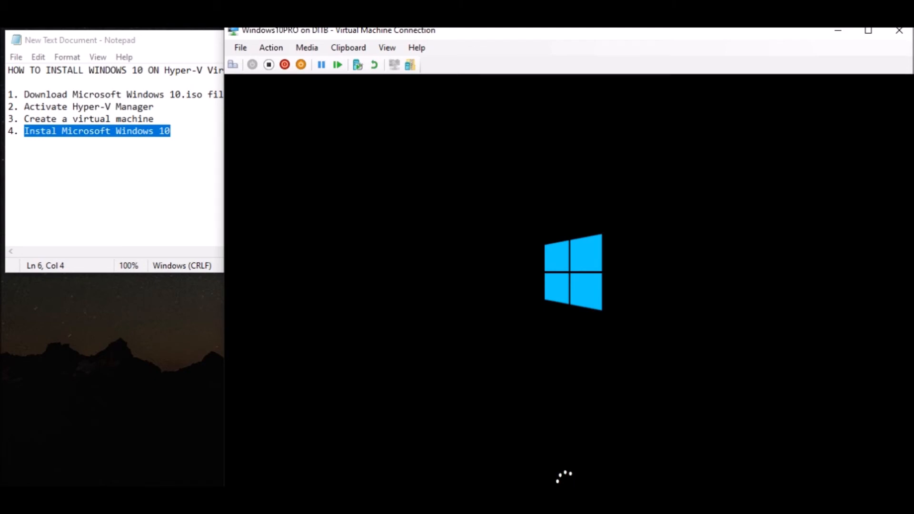
left_click(121, 131)
left_click(233, 40)
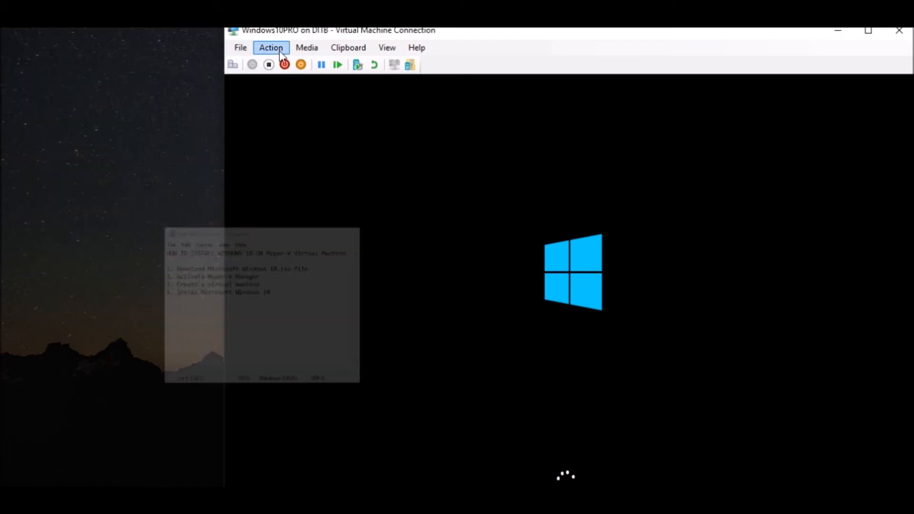
left_click_drag(527, 39, 342, 42)
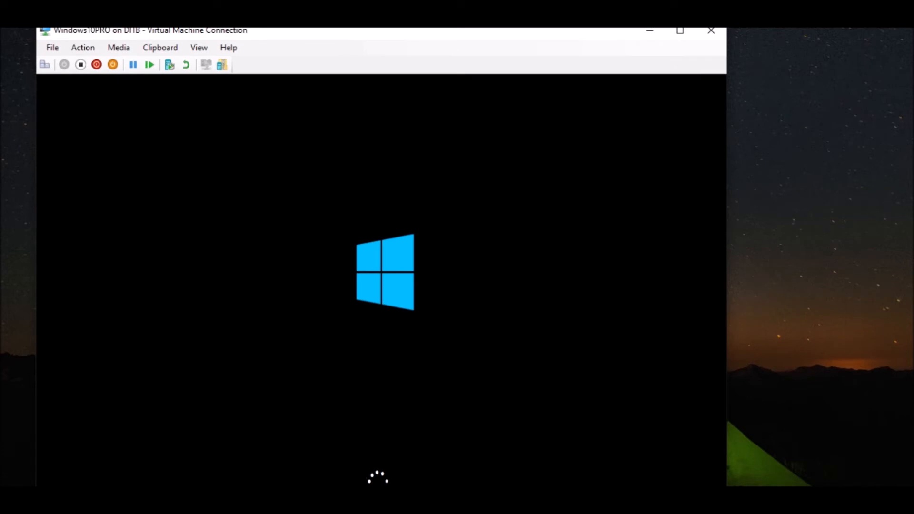
left_click_drag(361, 36, 415, 29)
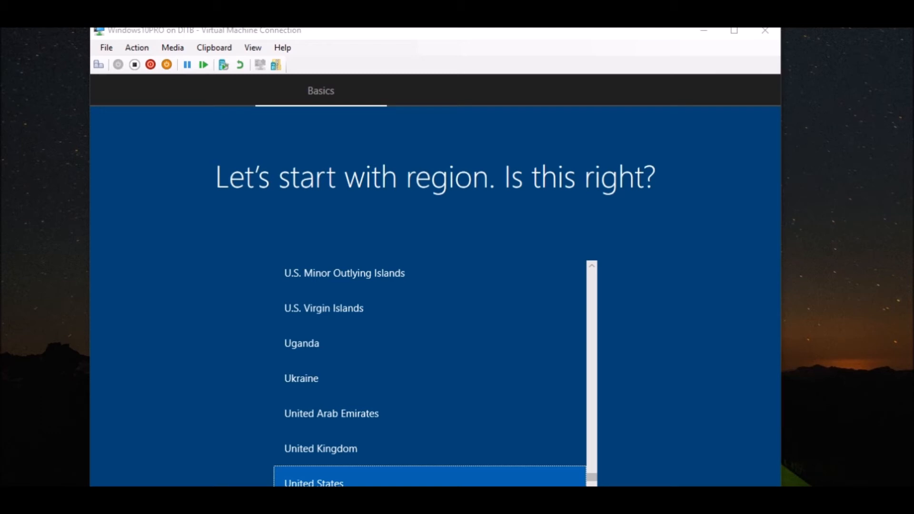
Set the region to Romania in the Windows setup.
scroll(472, 342, "down", 4)
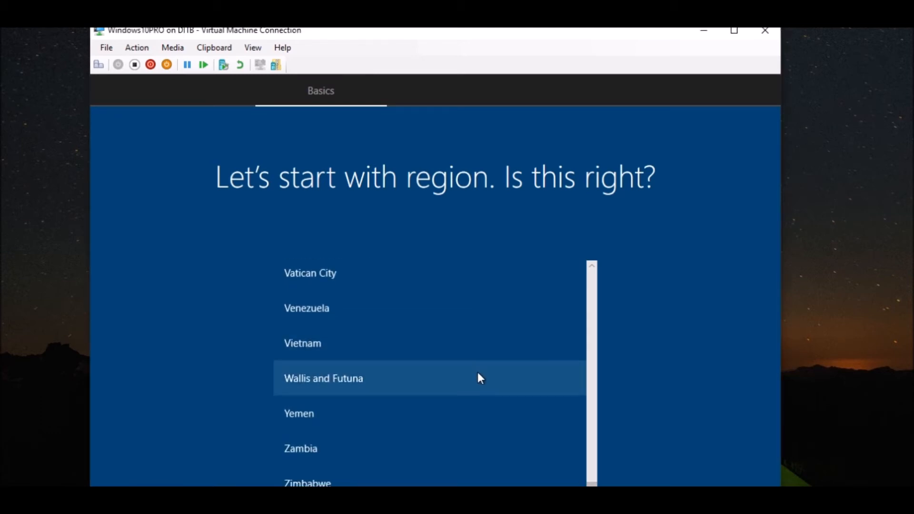
scroll(478, 372, "up", 4)
scroll(478, 372, "up", 6)
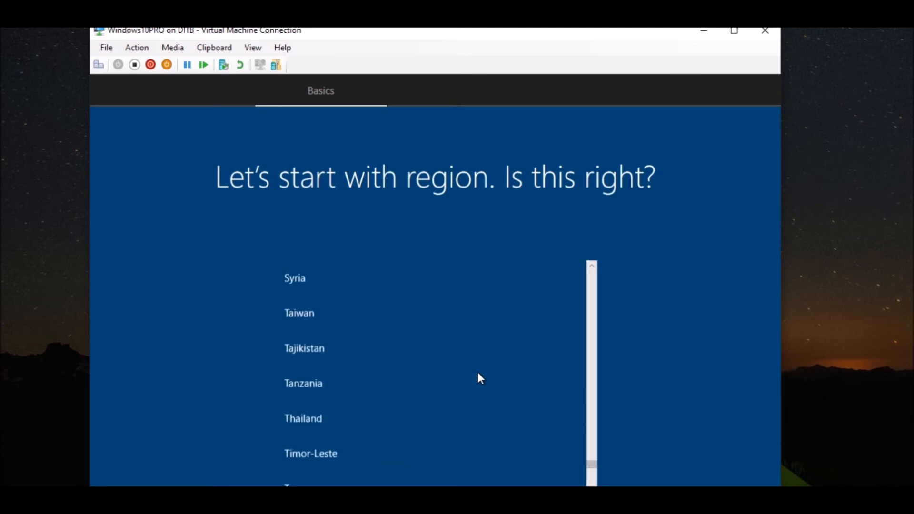
scroll(478, 373, "up", 7)
scroll(478, 379, "up", 5)
scroll(478, 379, "up", 3)
left_click(341, 388)
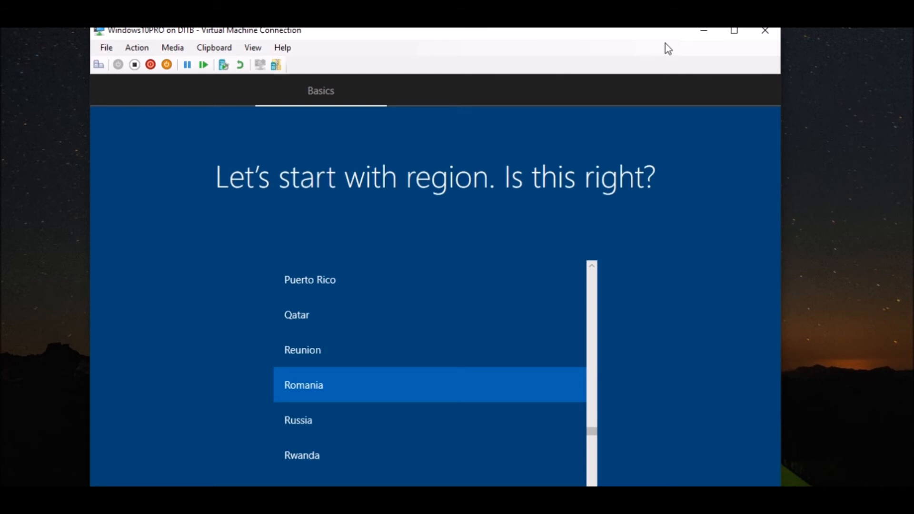
mouse_move(662, 41)
left_mouse_down()
mouse_move(644, 30)
mouse_move(646, 43)
left_mouse_up()
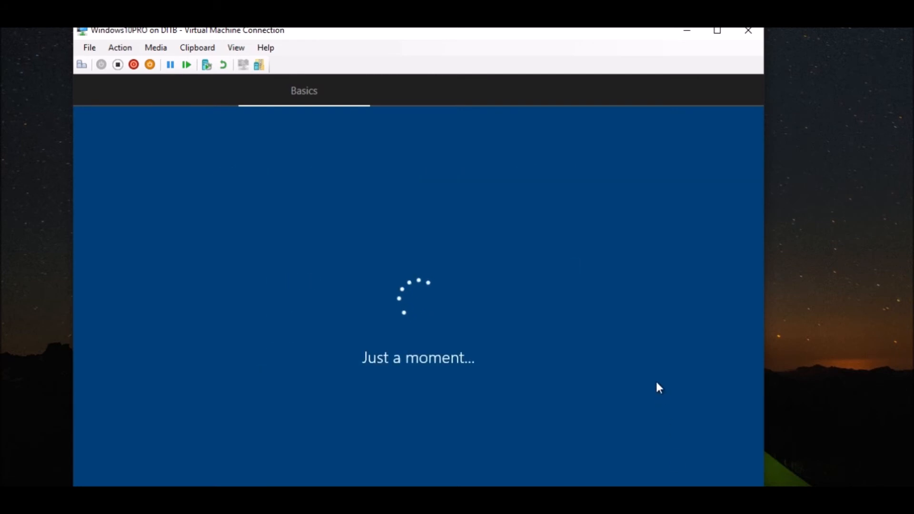
Show the virtual machine in full screen and accept the US keyboard layout without adding a second one.
left_click(718, 31)
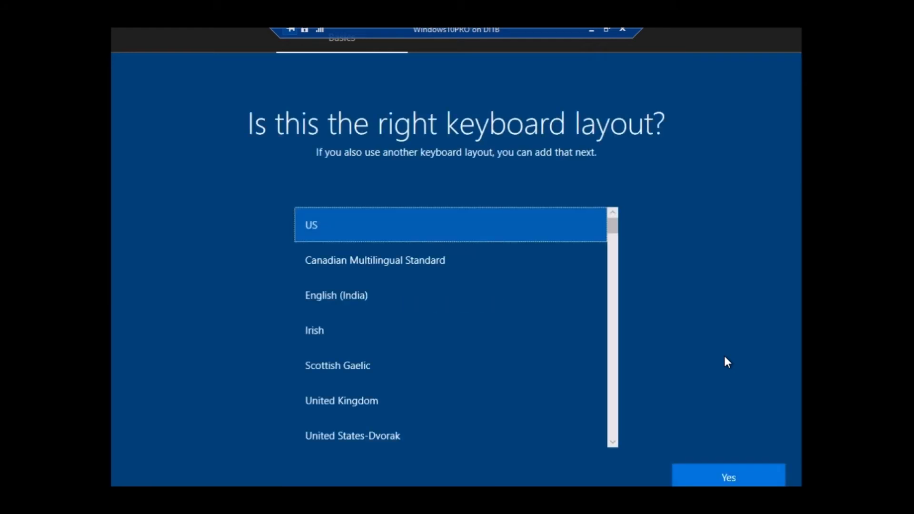
left_click(730, 474)
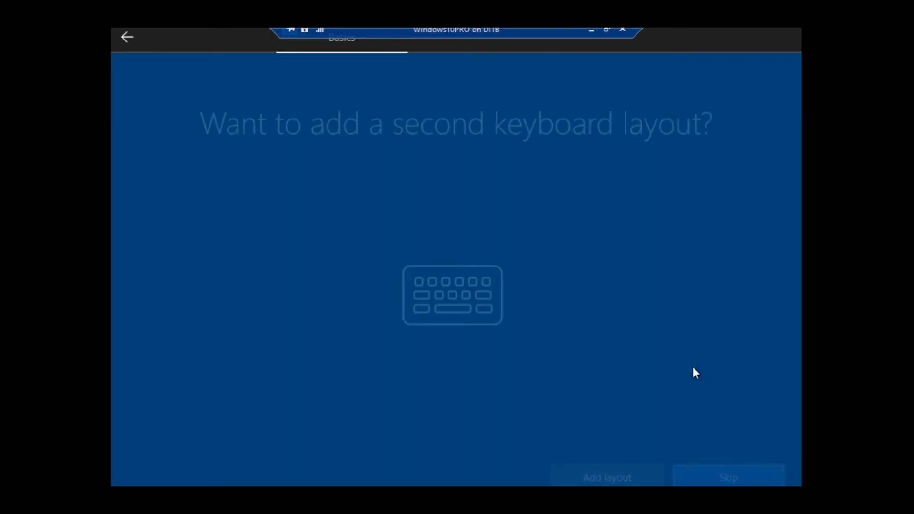
left_click(724, 475)
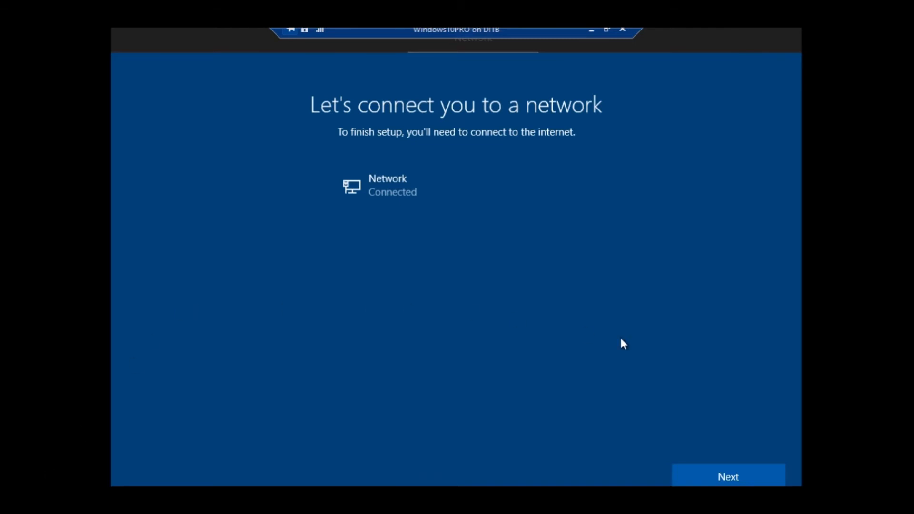
Continue with the connected network and choose to set up Windows for personal use.
left_click(719, 474)
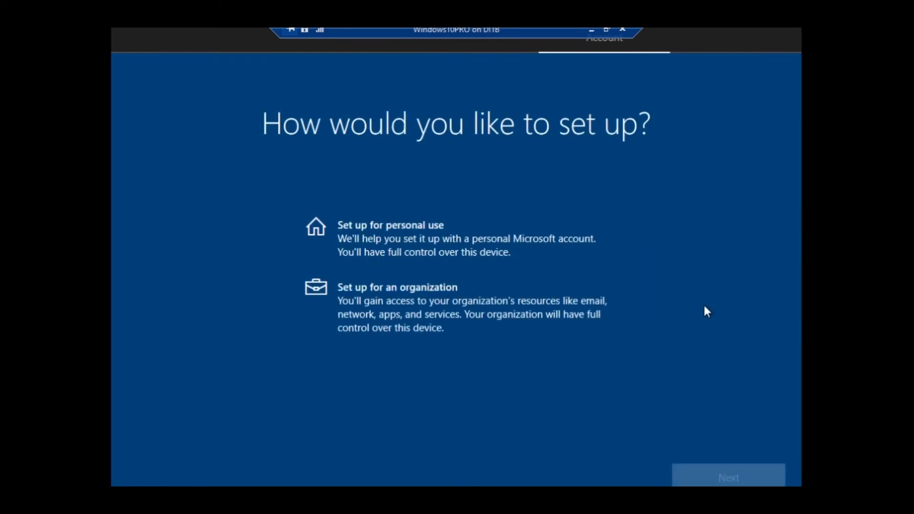
left_click(427, 239)
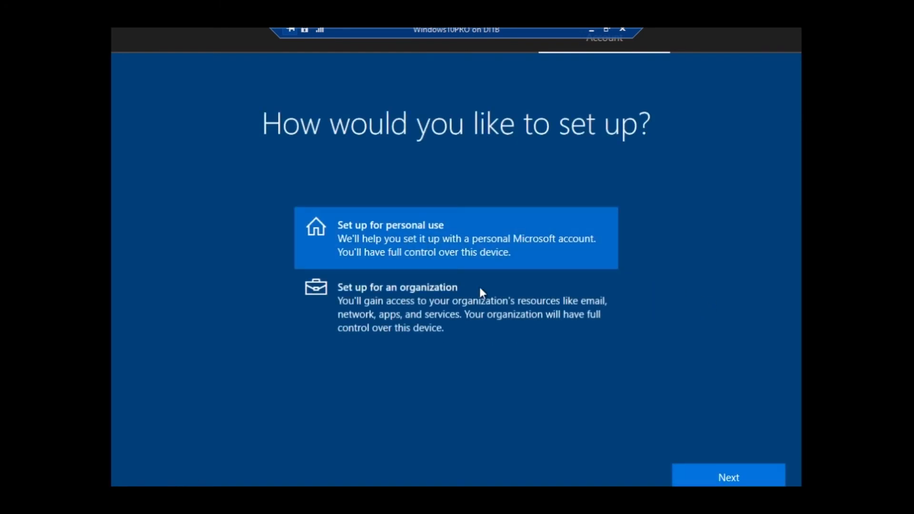
left_click(704, 468)
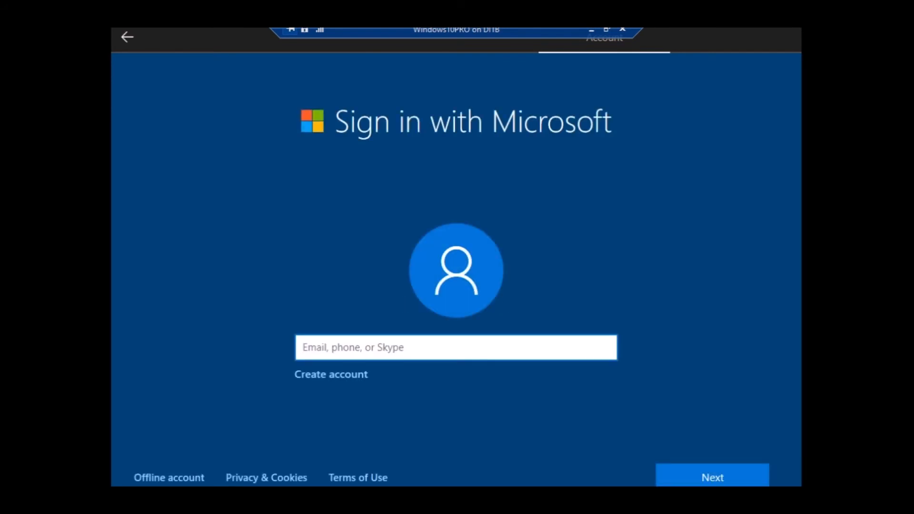
Choose an offline account with the limited experience and name the PC's user Test.
left_click(171, 478)
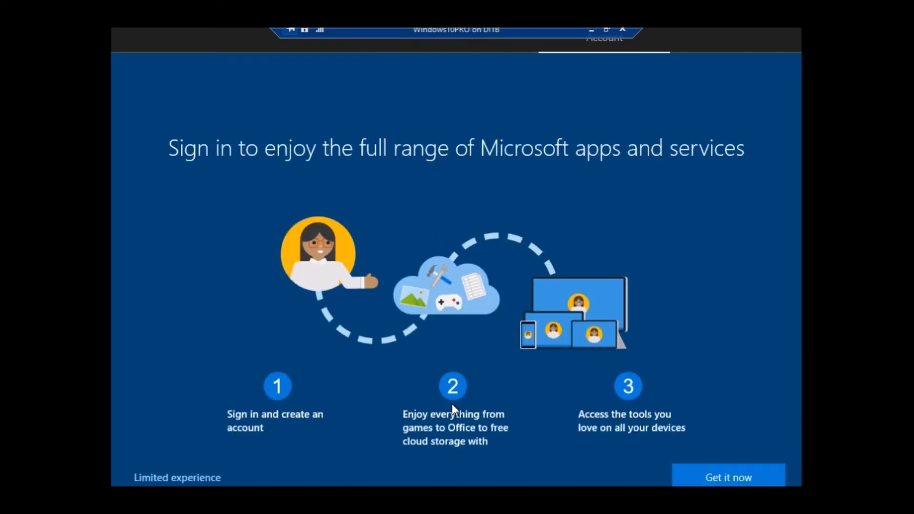
left_click(171, 480)
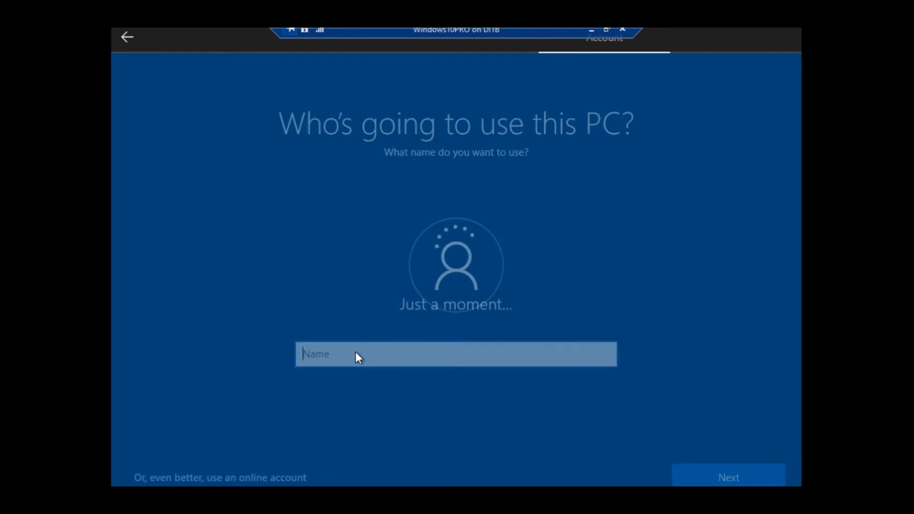
type("Test")
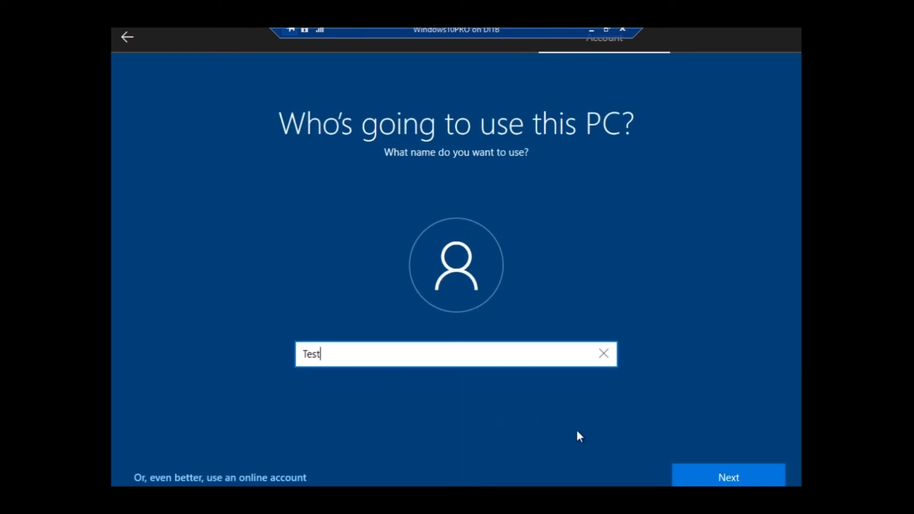
left_click(733, 473)
left_click(721, 476)
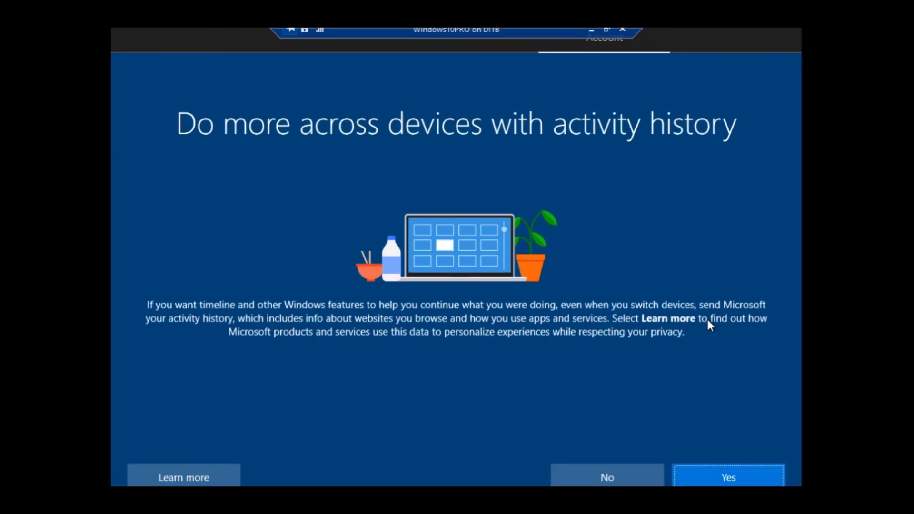
Decline sending activity history to Microsoft and confirm the first privacy choice of the Services stage.
left_click(601, 475)
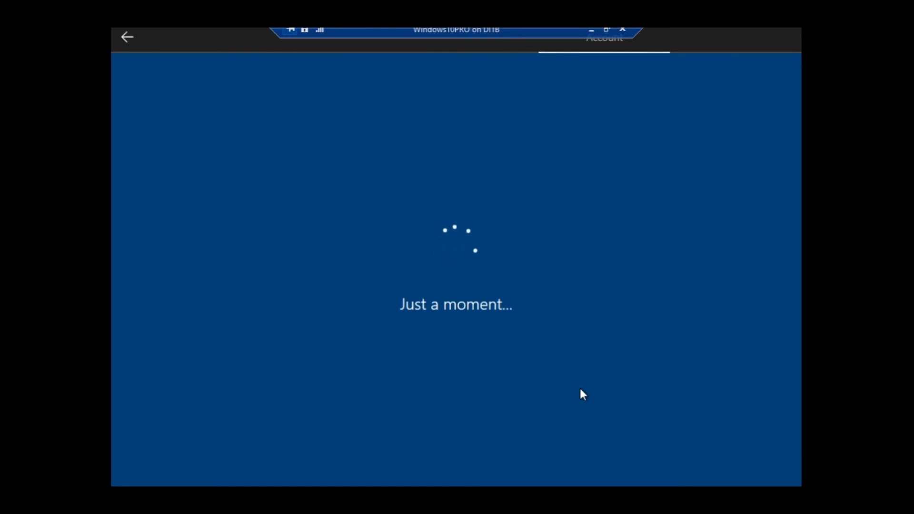
left_click(452, 330)
left_click(726, 478)
Refuse location use by Microsoft and apps and choose No for Find my device, accepting both settings.
left_click(413, 325)
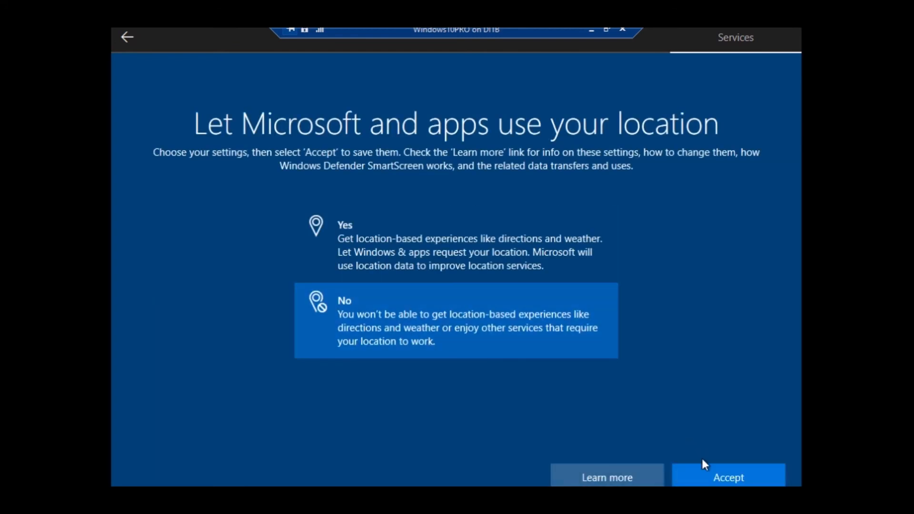
left_click(717, 475)
left_click(408, 319)
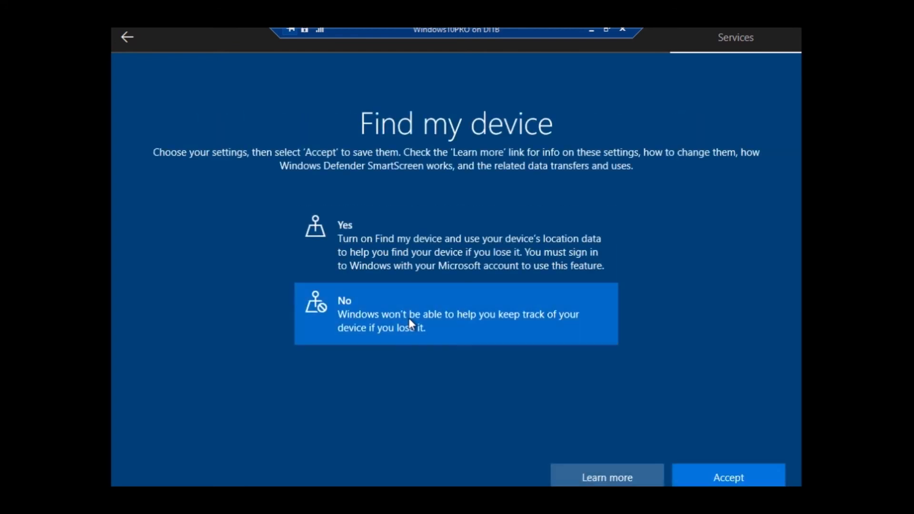
left_click(709, 474)
Limit the diagnostic data sent to Microsoft to Basic and refuse sharing inking and typing data.
left_click(447, 395)
left_click(721, 475)
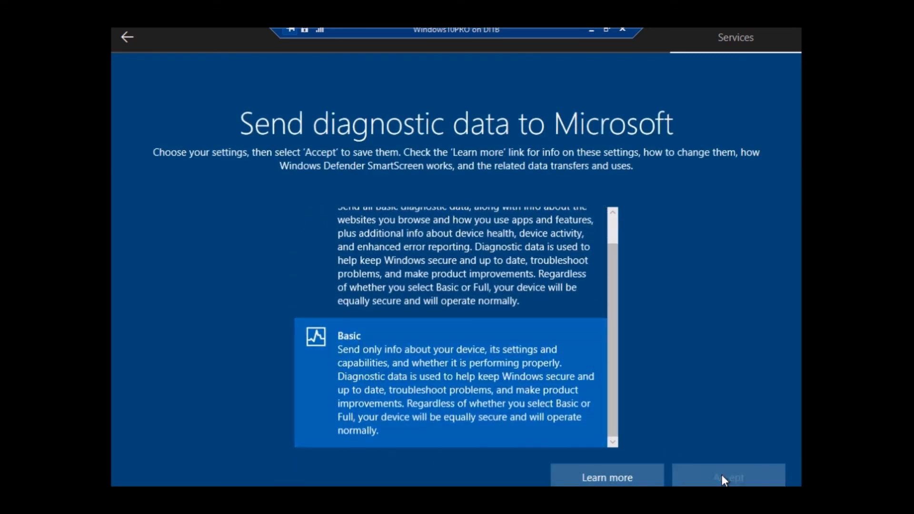
left_click(358, 323)
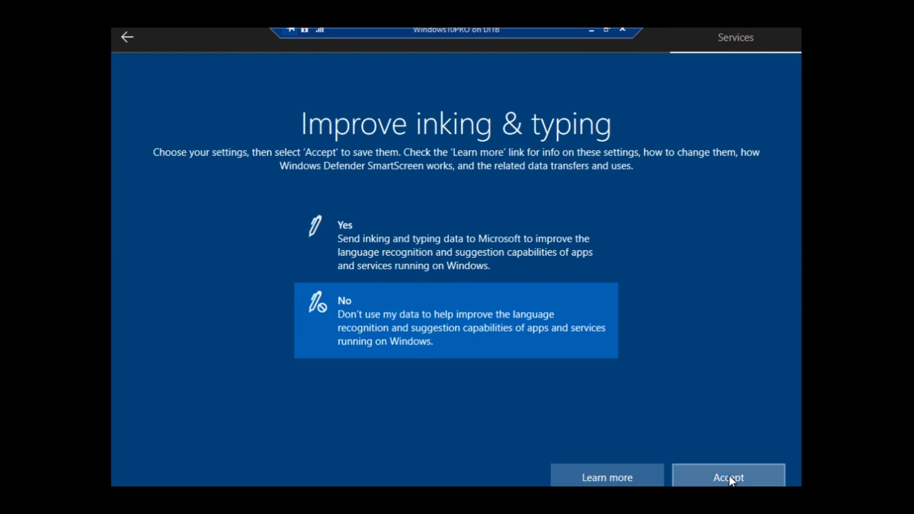
left_click(729, 475)
Decline tailored experiences with diagnostic data and refuse apps the use of the advertising ID.
left_click(434, 345)
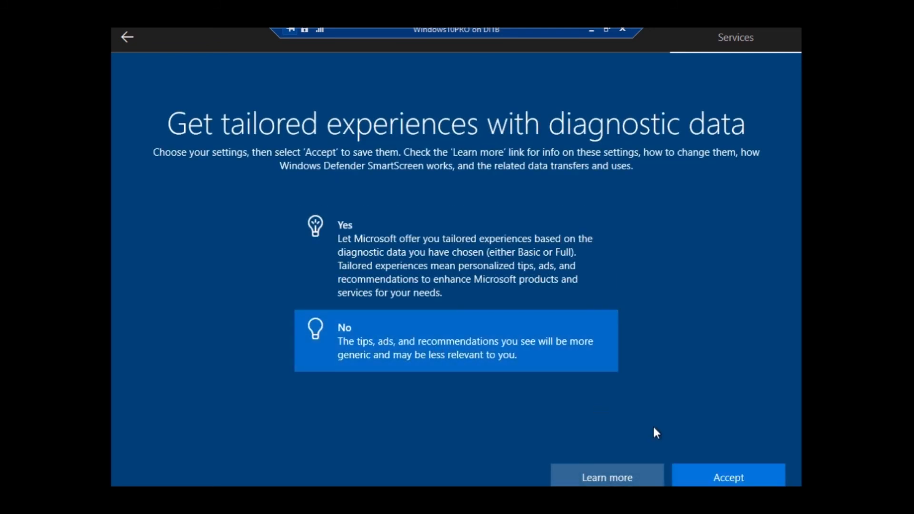
left_click(724, 476)
left_click(425, 339)
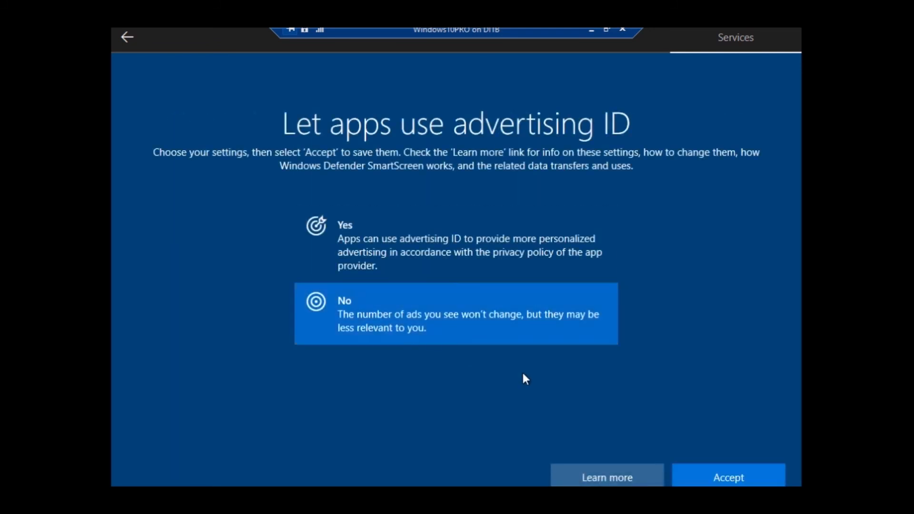
left_click(722, 477)
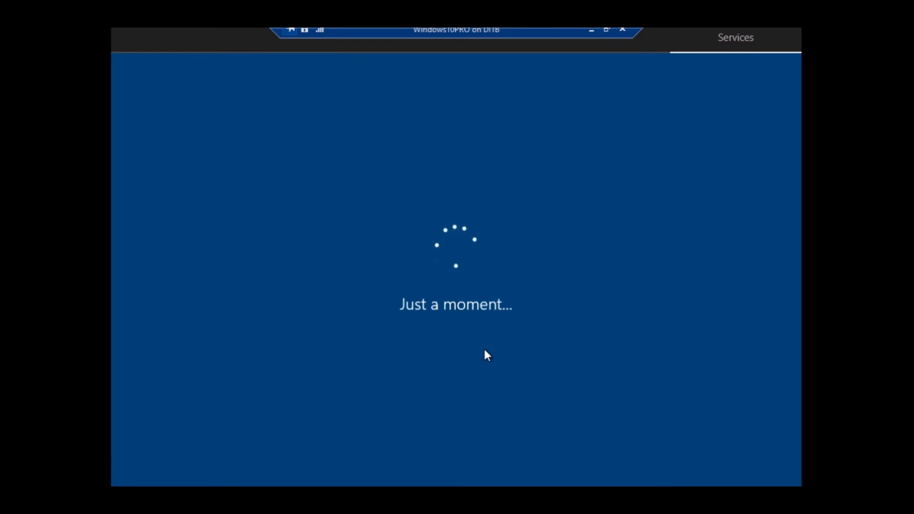